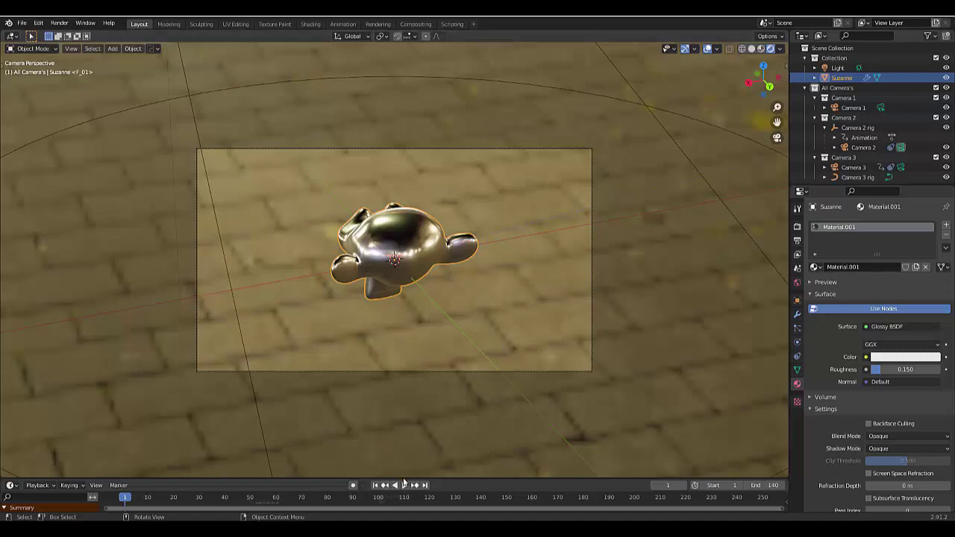
# Step: Play back the finished Suzanne three-camera animation
pyautogui.click(404, 486)
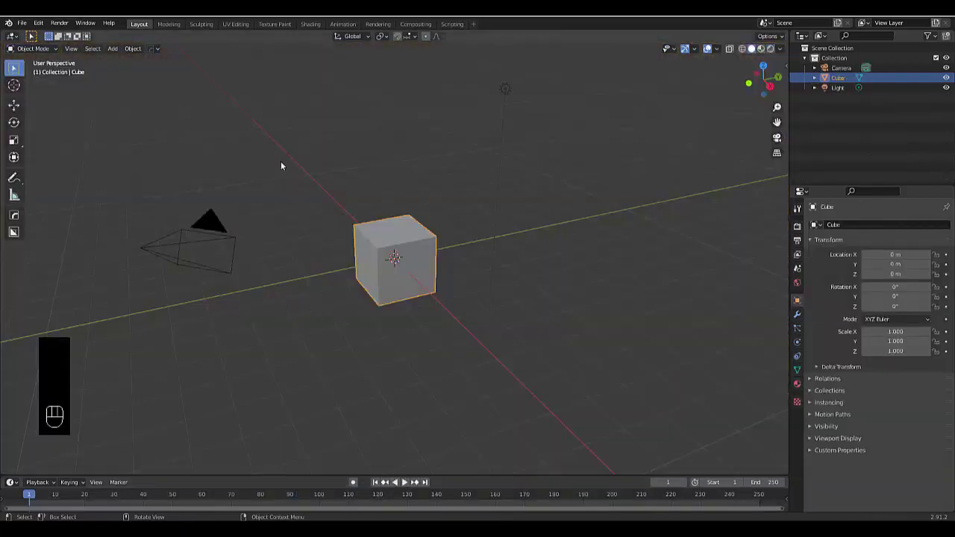
# Step: Delete the default cube and add a Suzanne monkey head at the origin
pyautogui.click(302, 302)
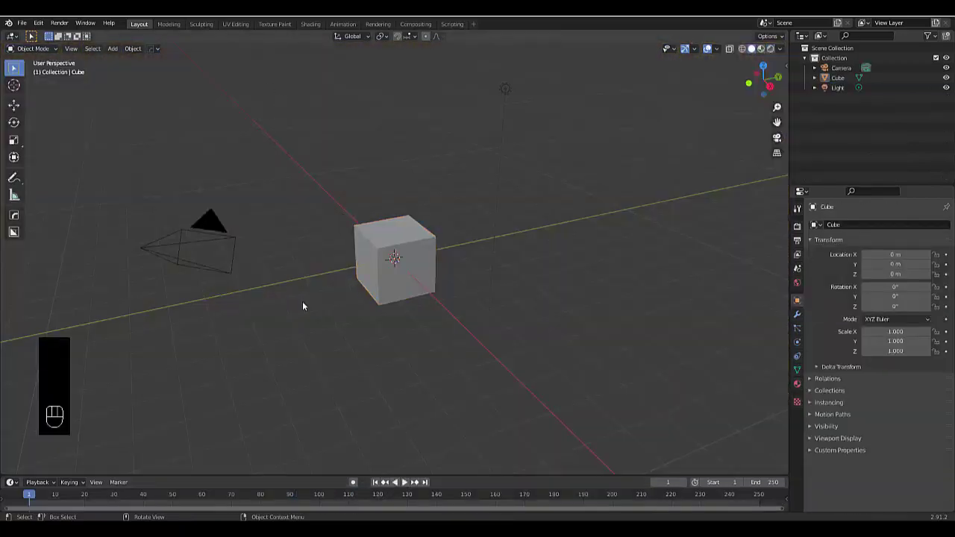
pyautogui.scroll(-3, 302, 291)
pyautogui.scroll(1, 302, 292)
pyautogui.click(350, 272)
pyautogui.press('x')
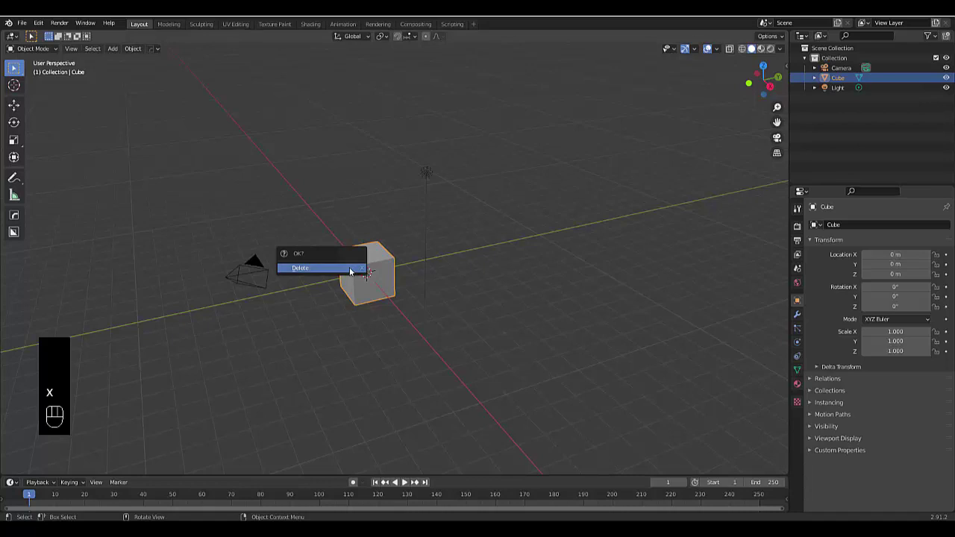
pyautogui.click(351, 269)
pyautogui.hotkey('shift', 'a')
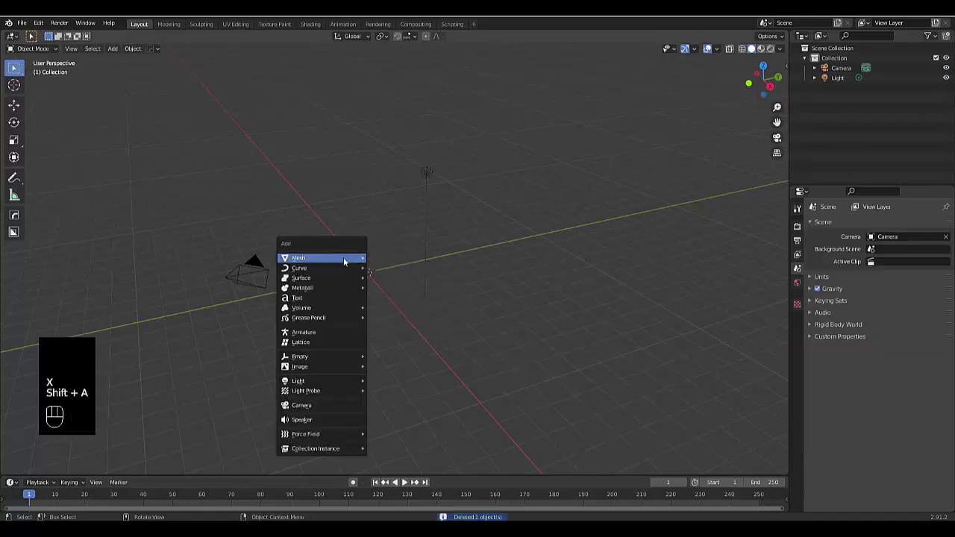
pyautogui.moveTo(344, 258)
pyautogui.click(402, 354)
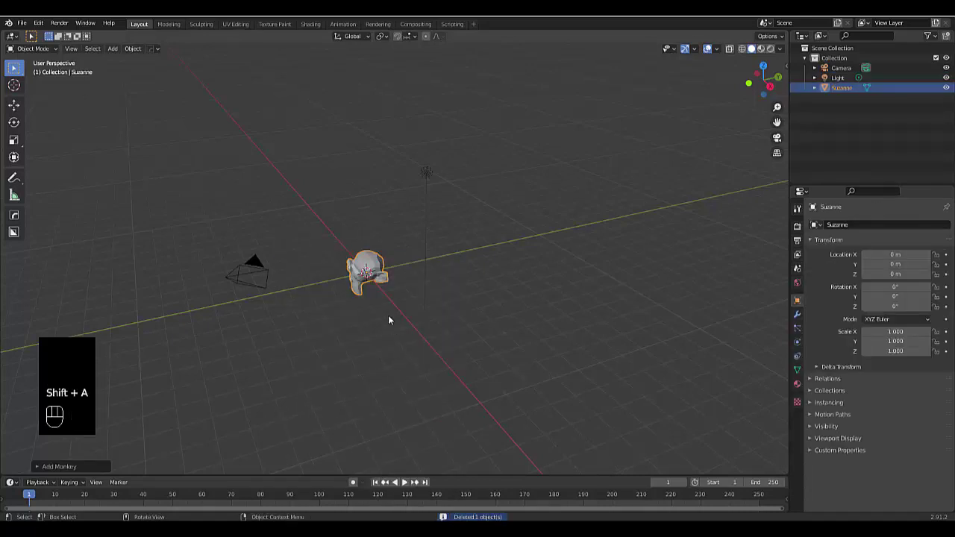
# Step: Shade Suzanne smooth and add a Subdivision Surface modifier at viewport level 2
pyautogui.rightClick(365, 261)
pyautogui.click(366, 260)
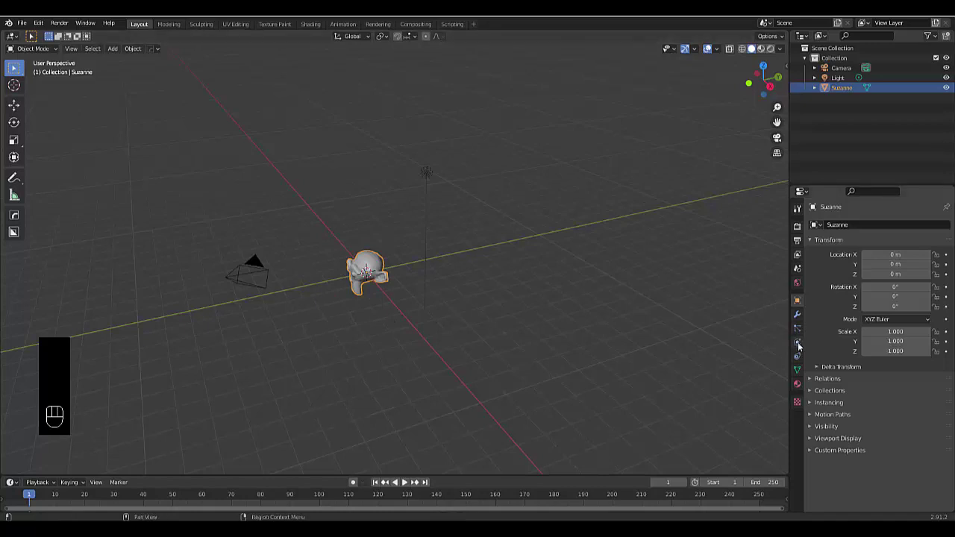
pyautogui.click(797, 316)
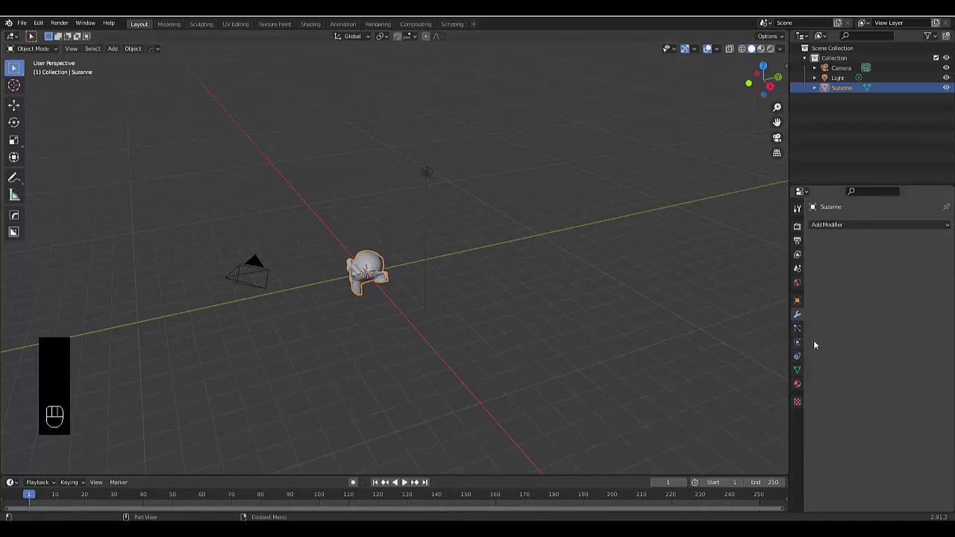
pyautogui.click(842, 226)
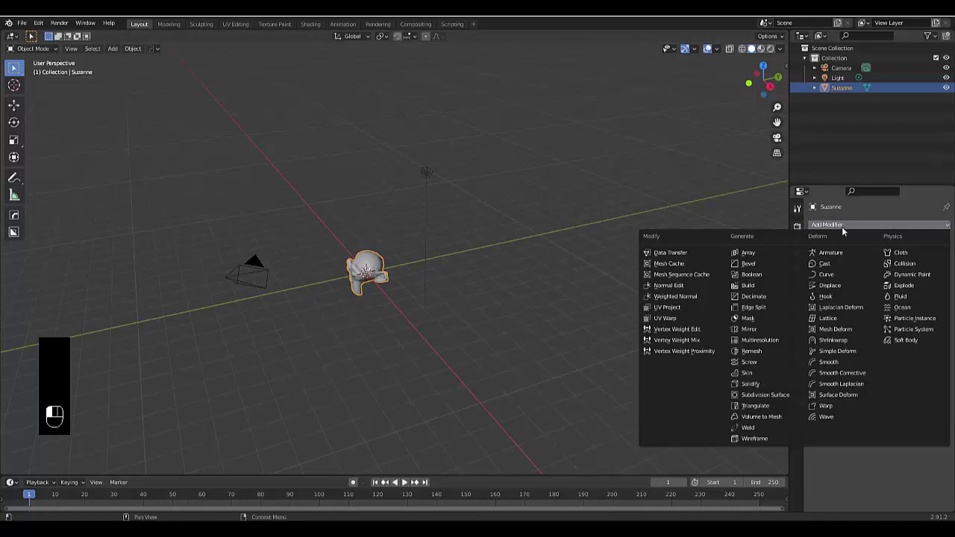
pyautogui.click(775, 395)
pyautogui.click(932, 269)
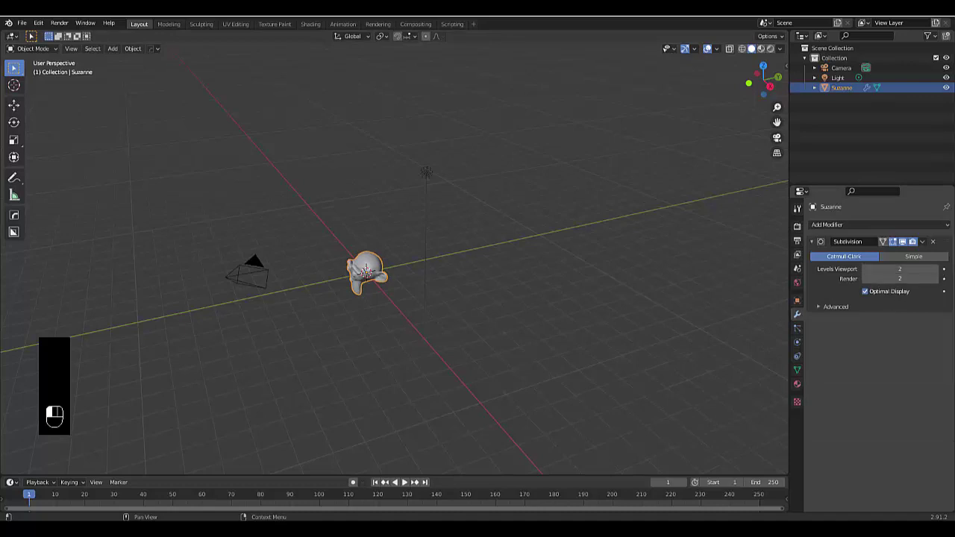
pyautogui.click(812, 243)
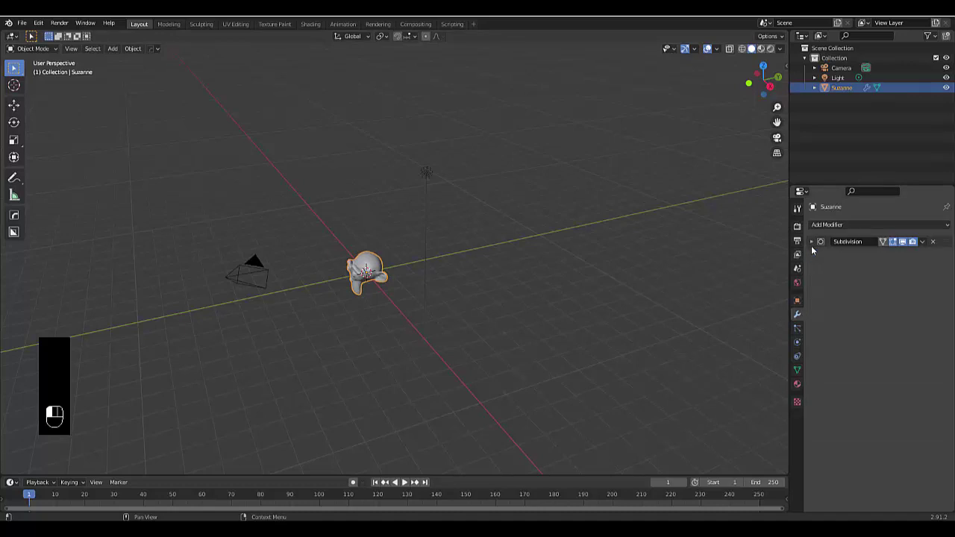
# Step: Split the 3D viewport into two side-by-side views
pyautogui.scroll(6, 233, 300)
pyautogui.moveTo(234, 300); pyautogui.dragTo(620, 180, button='middle')
pyautogui.click(782, 36)
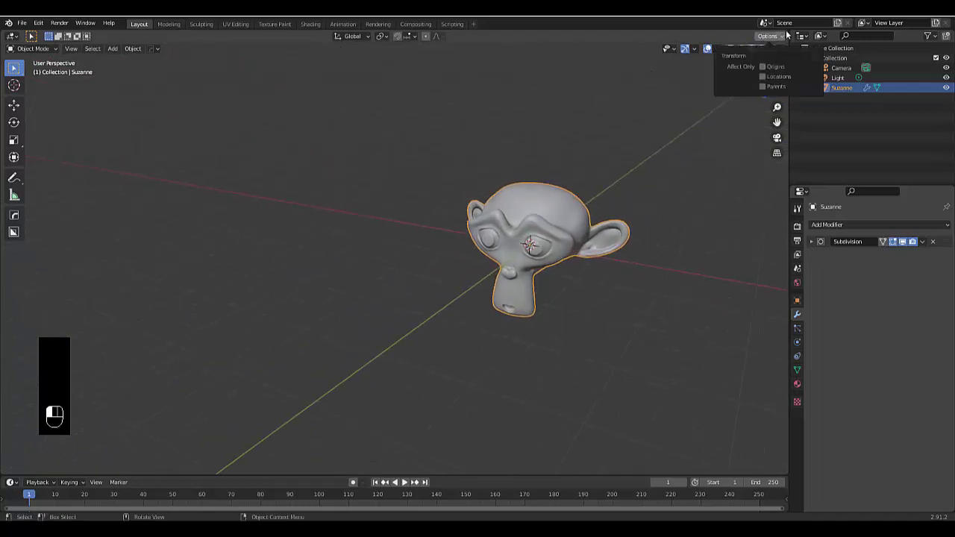
pyautogui.moveTo(787, 34); pyautogui.dragTo(610, 142)
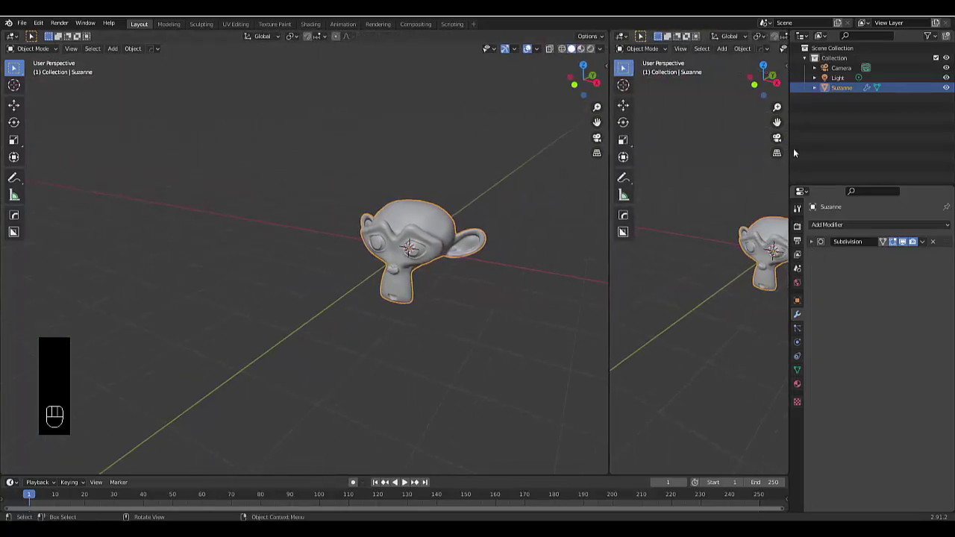
# Step: Make the right view look through the camera and the left view show top view
pyautogui.click(777, 137)
pyautogui.scroll(-3, 699, 418)
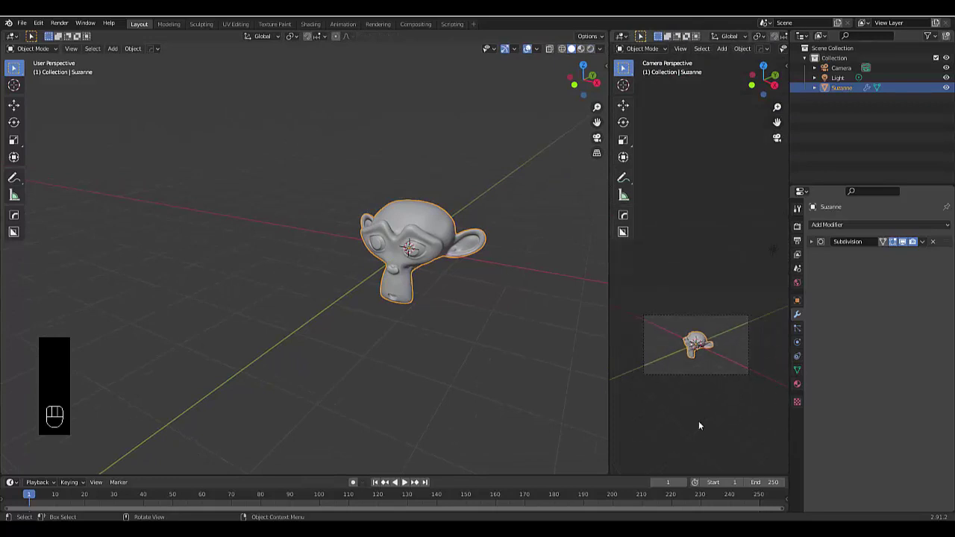
pyautogui.scroll(4, 691, 364)
pyautogui.scroll(-4, 302, 329)
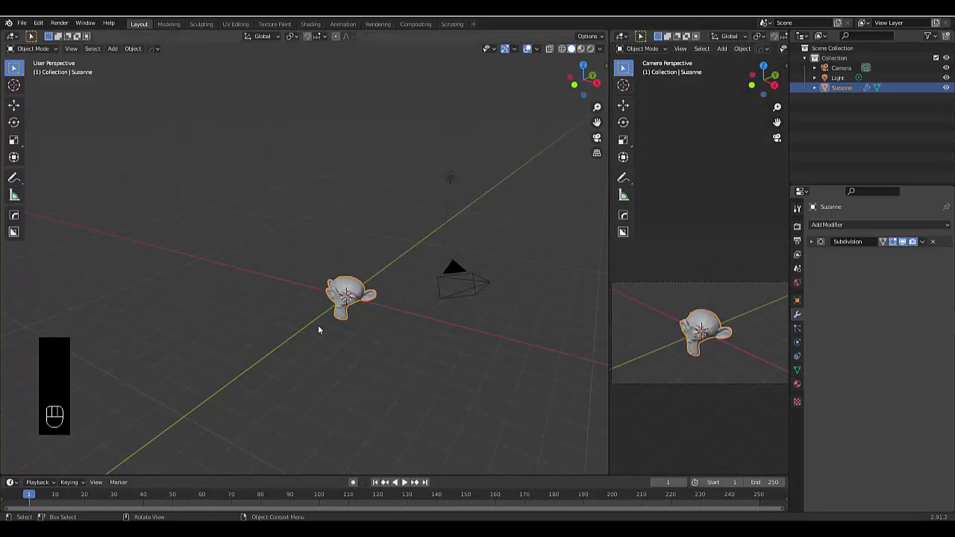
pyautogui.scroll(2, 318, 324)
pyautogui.scroll(-3, 327, 320)
pyautogui.press('KP_7')
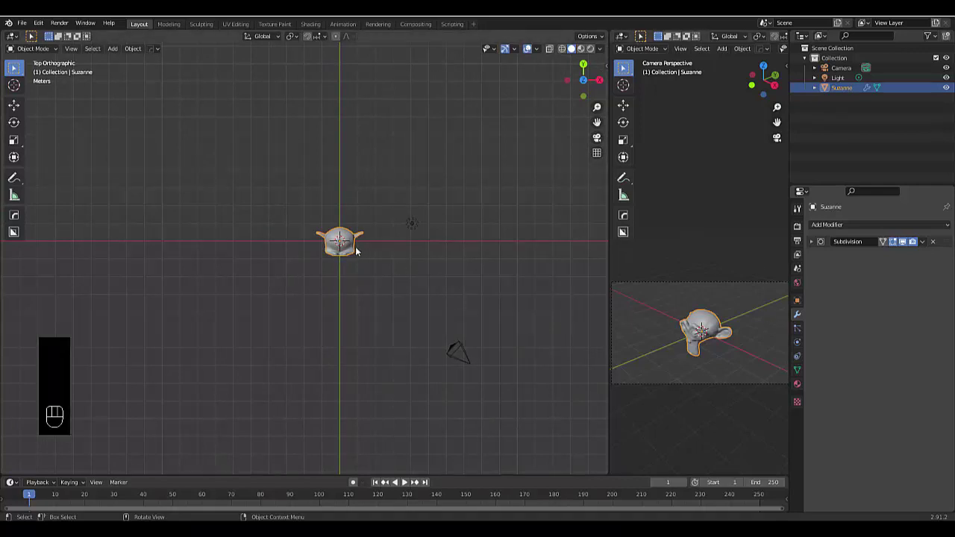
# Step: Create a new collection in the Outliner named Camera 1
pyautogui.click(851, 130)
pyautogui.rightClick(849, 121)
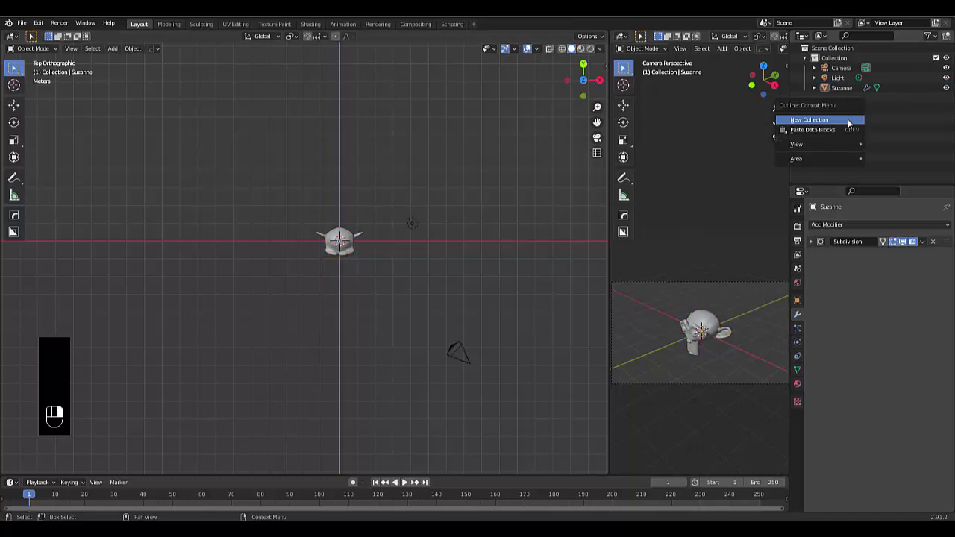
pyautogui.click(848, 118)
pyautogui.click(836, 98)
pyautogui.doubleClick(835, 98)
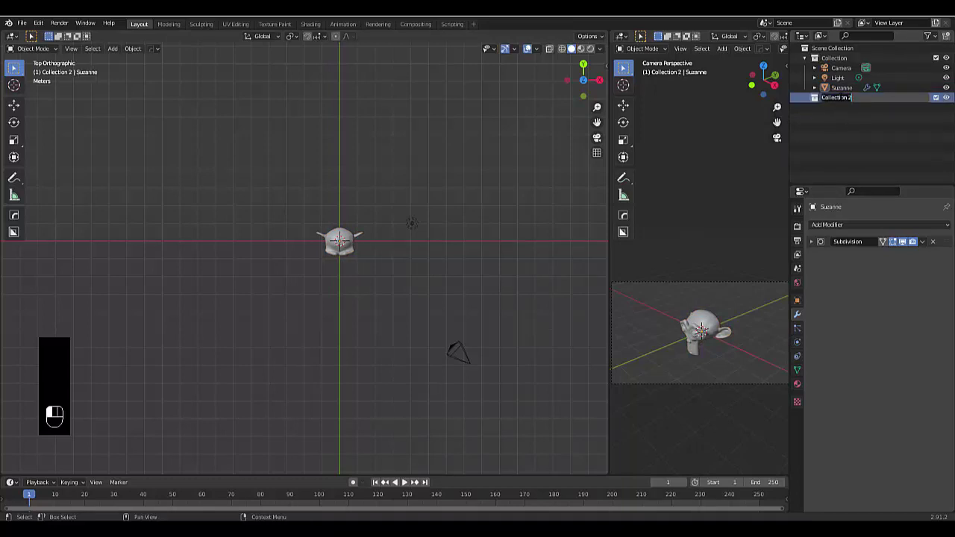
pyautogui.write('Co')
pyautogui.press('Return')
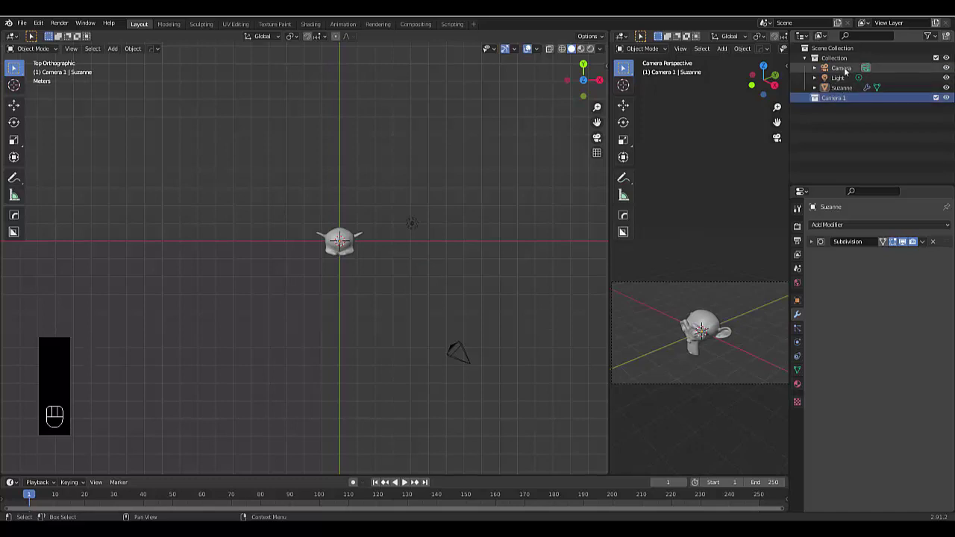
# Step: Move the camera into the Camera 1 collection and rename it Camera 1
pyautogui.moveTo(841, 67); pyautogui.dragTo(841, 101)
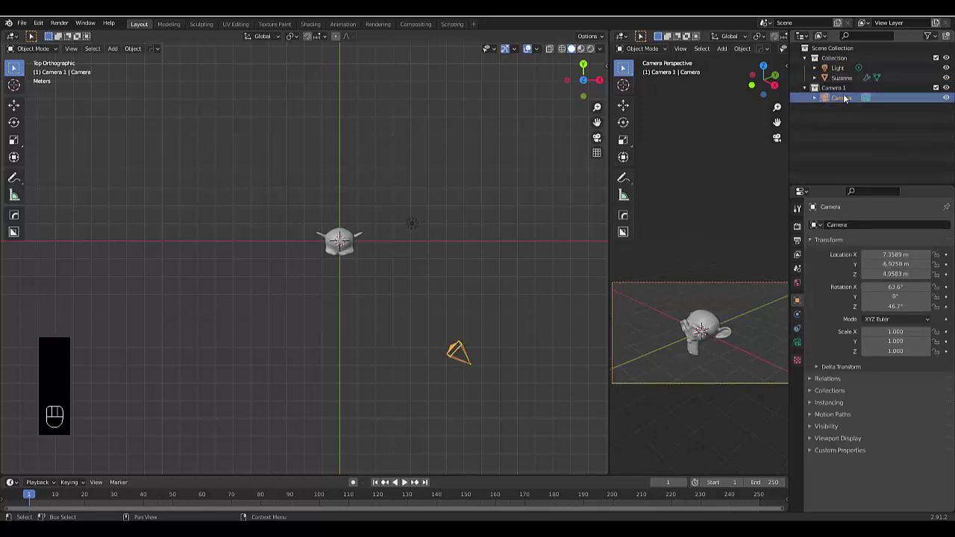
pyautogui.doubleClick(840, 97)
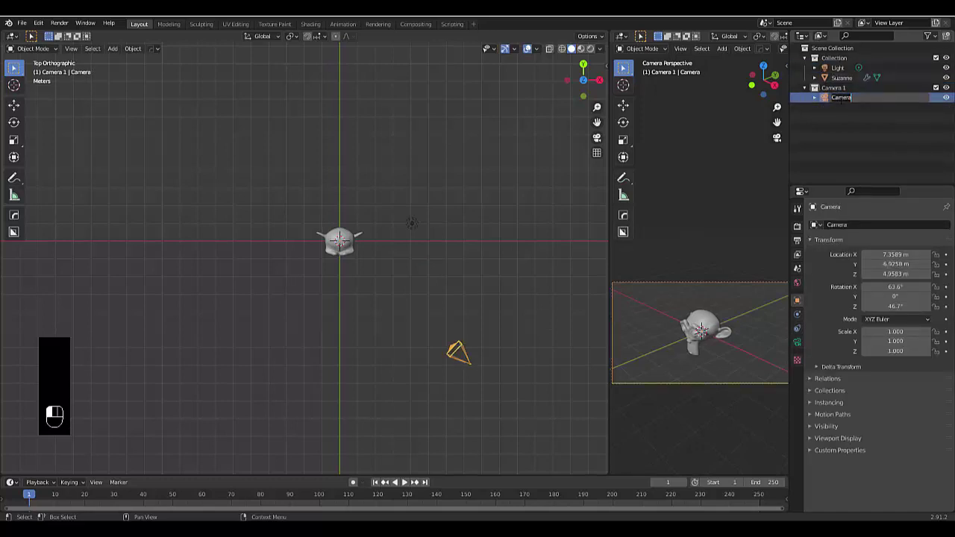
pyautogui.write('1')
pyautogui.press('Return')
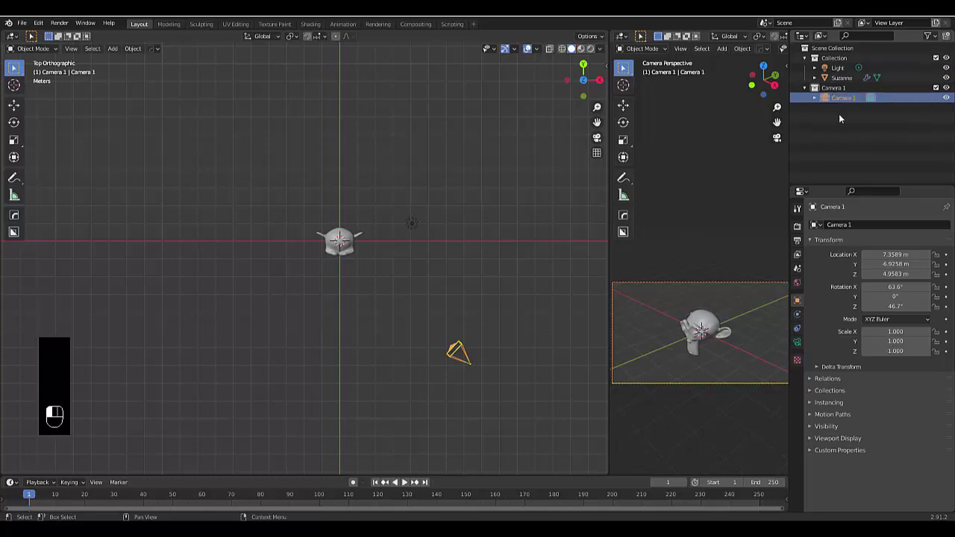
# Step: Add another new collection named Camera 2
pyautogui.rightClick(840, 126)
pyautogui.click(840, 126)
pyautogui.click(835, 108)
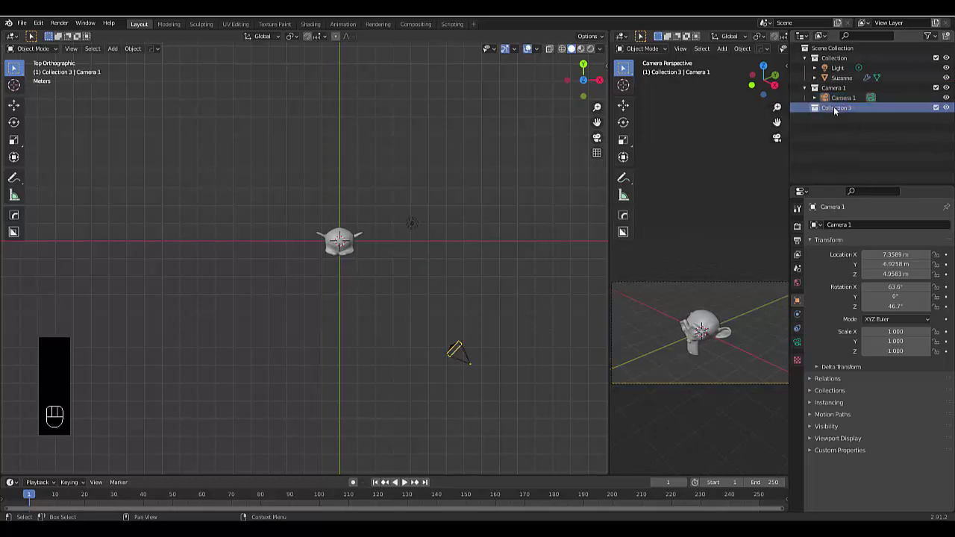
pyautogui.doubleClick(835, 108)
pyautogui.write('Cam')
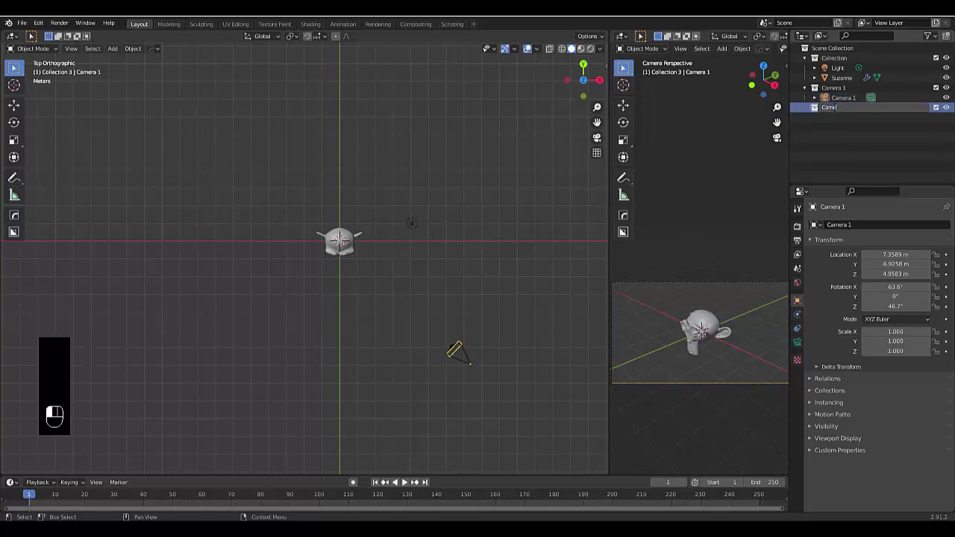
pyautogui.write('era 2')
pyautogui.press('Return')
pyautogui.click(841, 98)
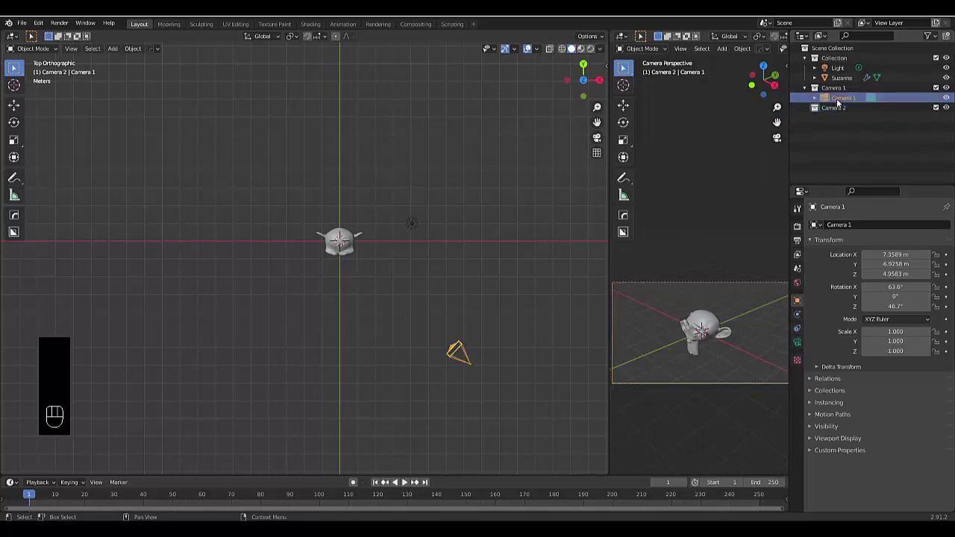
# Step: Duplicate Camera 1 in place, move the copy into the Camera 2 collection, and name it Camera 2
pyautogui.hotkey('shift', 'd')
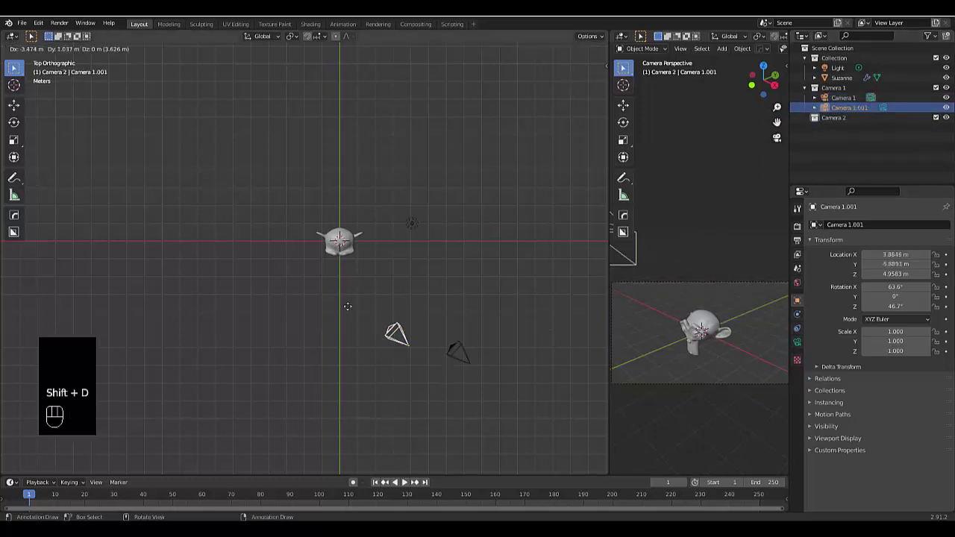
pyautogui.rightClick(304, 302)
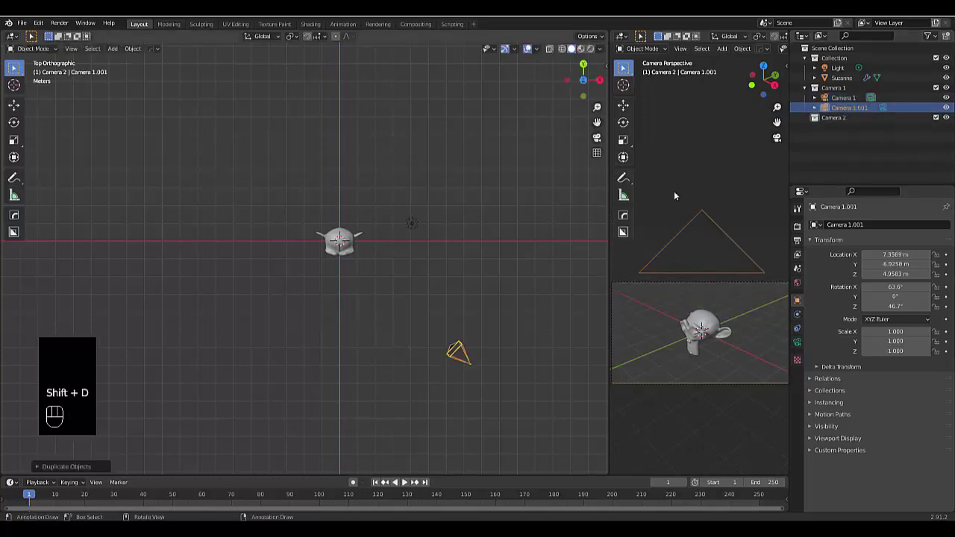
pyautogui.moveTo(851, 110); pyautogui.dragTo(834, 117)
pyautogui.doubleClick(849, 117)
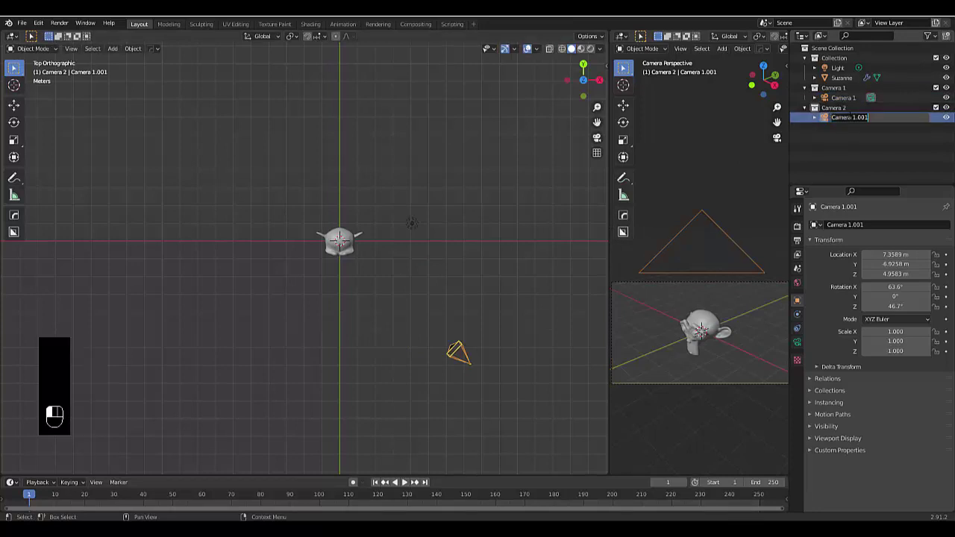
pyautogui.write('Camera 2')
pyautogui.press('Return')
# Step: Create a third collection named Camera 3
pyautogui.rightClick(850, 128)
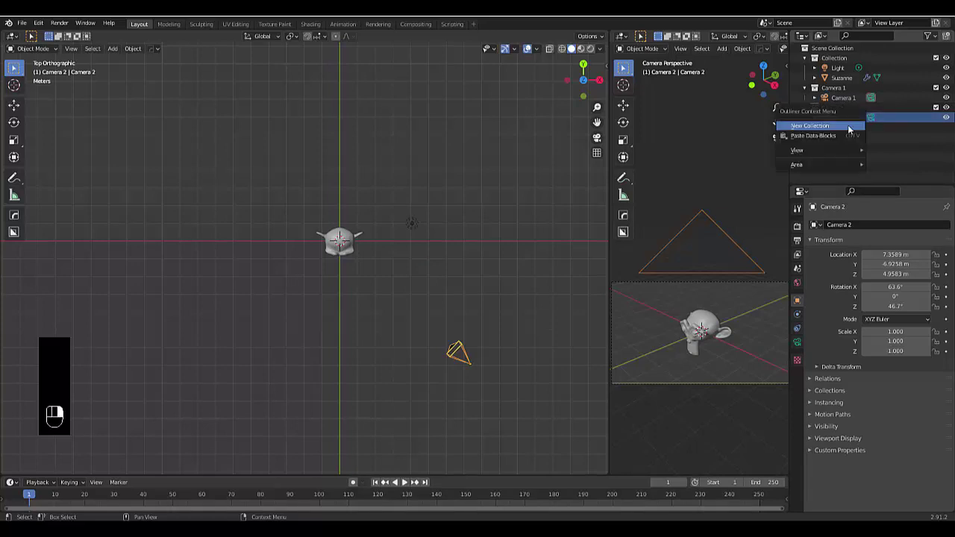
pyautogui.click(850, 124)
pyautogui.doubleClick(843, 127)
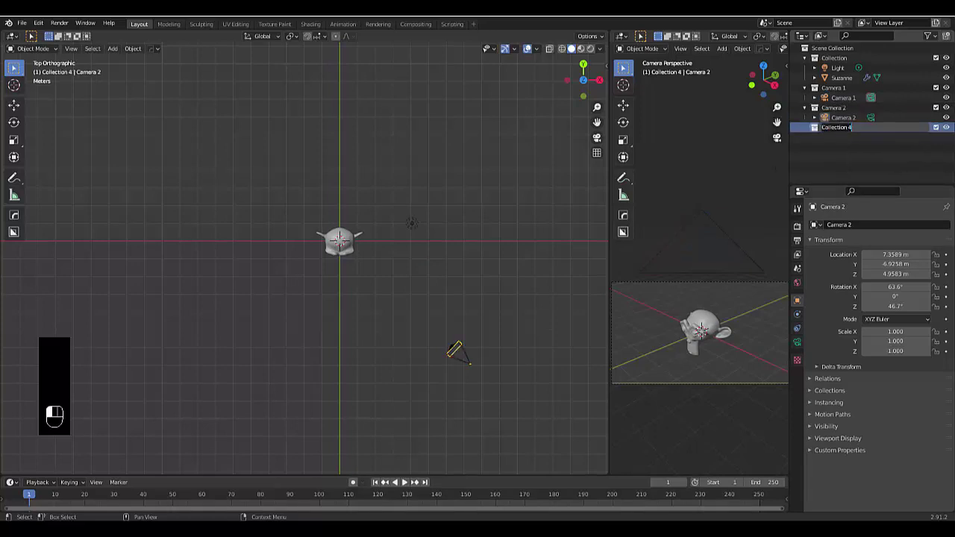
pyautogui.write('Camera 3')
pyautogui.press('Return')
pyautogui.click(842, 153)
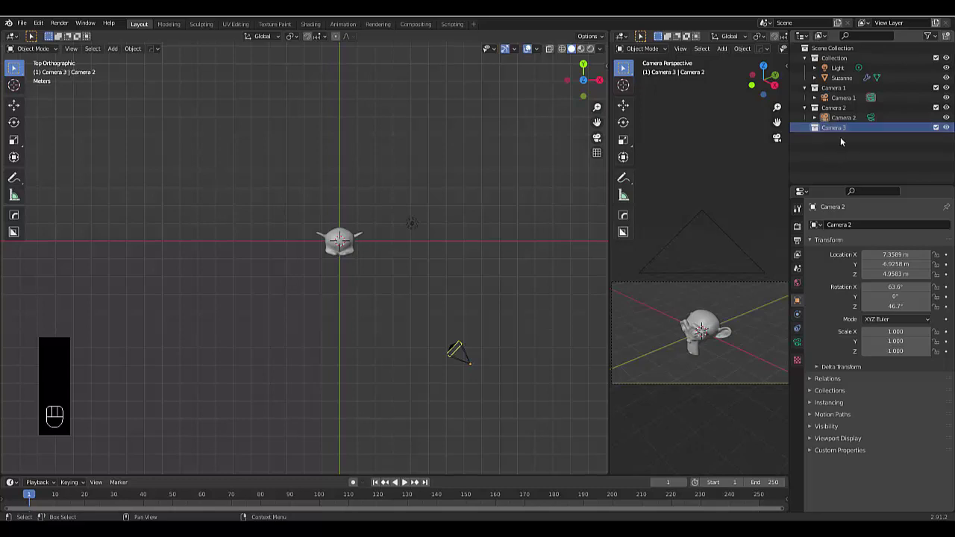
# Step: Duplicate Camera 2 in place into the Camera 3 collection and name it Camera 3
pyautogui.click(844, 118)
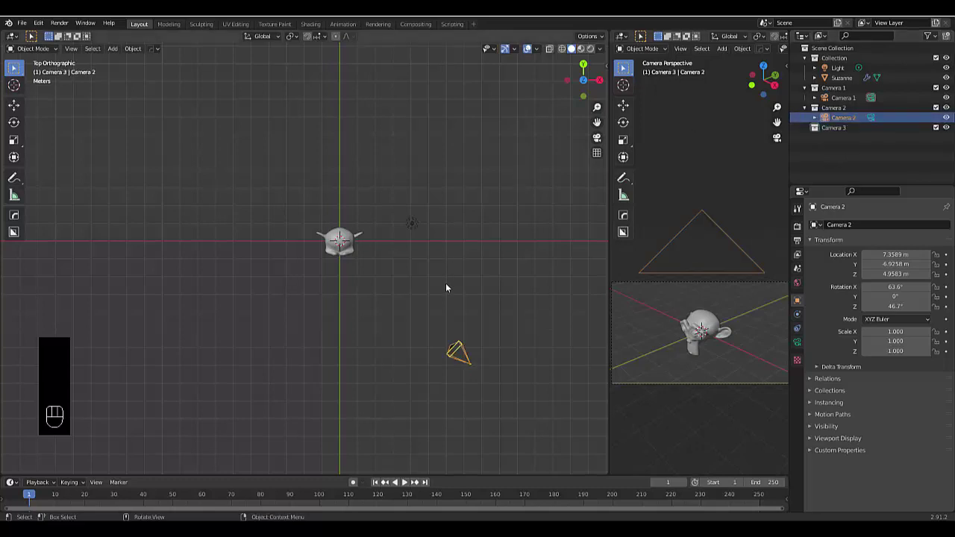
pyautogui.hotkey('shift', 'd')
pyautogui.rightClick(366, 285)
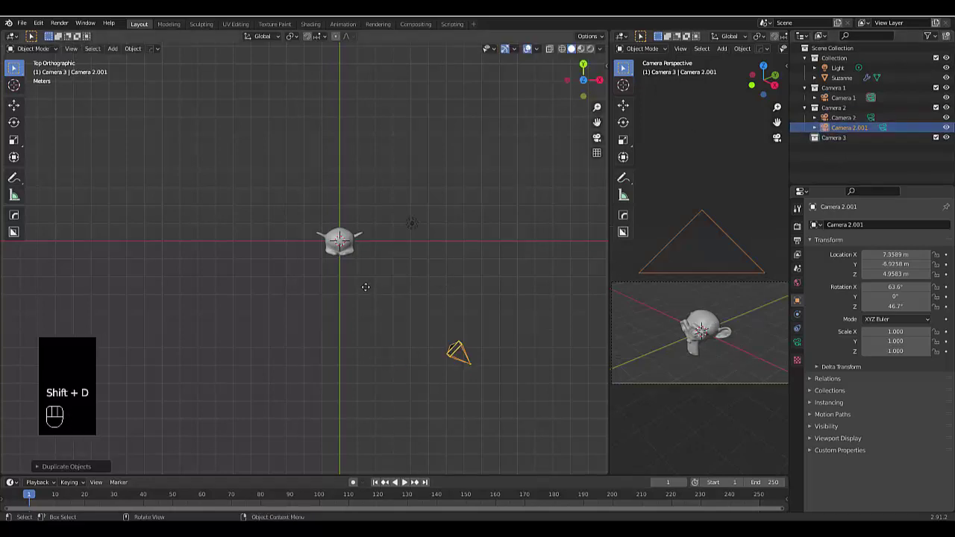
pyautogui.moveTo(850, 128); pyautogui.dragTo(846, 138)
pyautogui.doubleClick(846, 138)
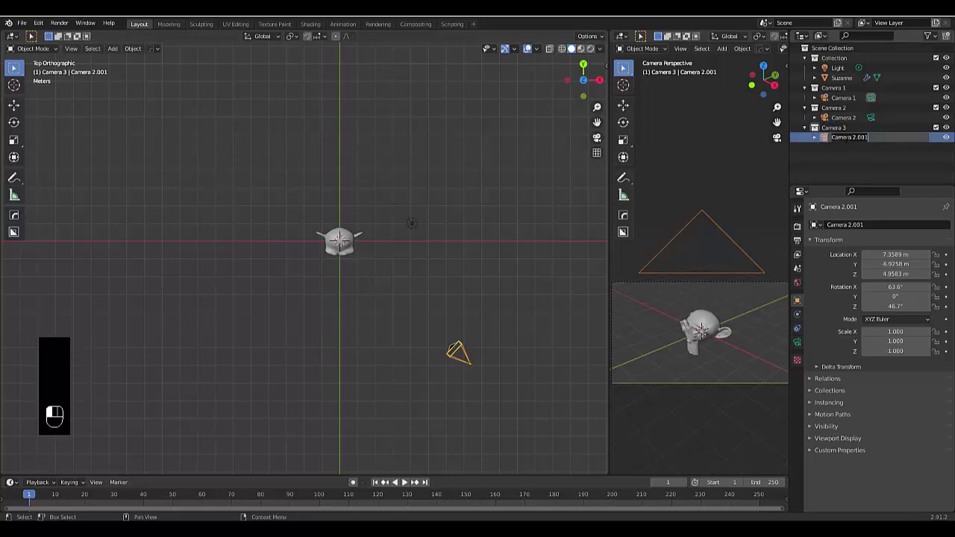
pyautogui.write('Camera 3')
pyautogui.press('Return')
# Step: Create a new collection named All Camera's
pyautogui.rightClick(845, 149)
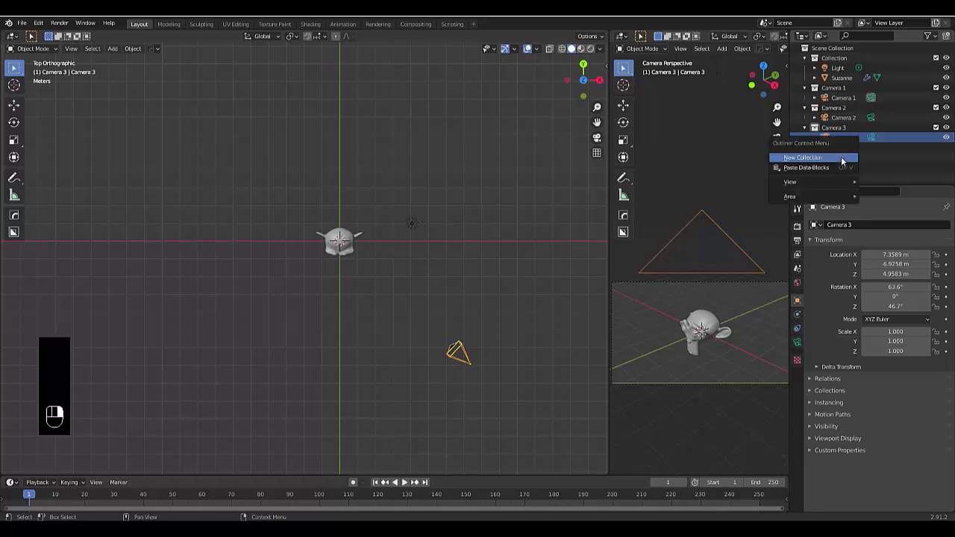
pyautogui.click(842, 156)
pyautogui.doubleClick(841, 147)
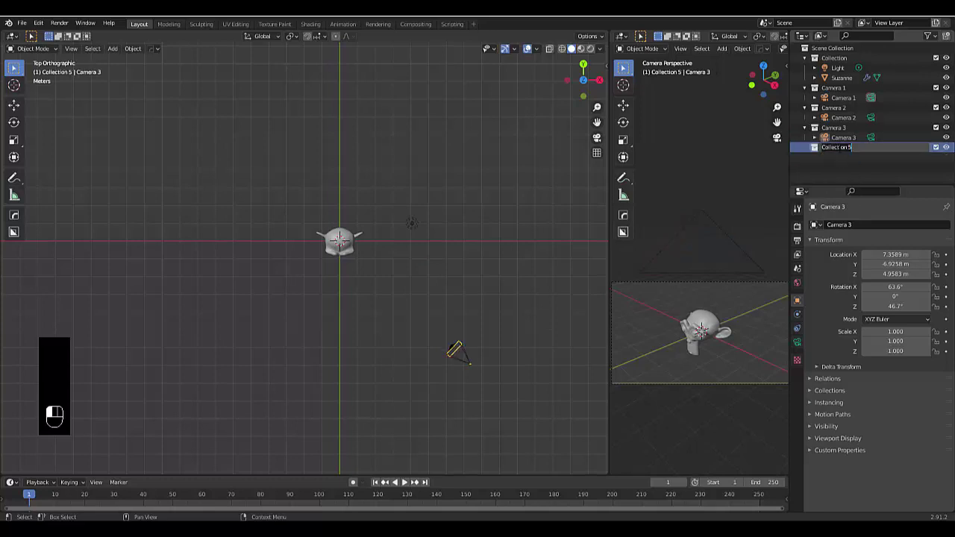
pyautogui.write("All Camera's")
pyautogui.press('Return')
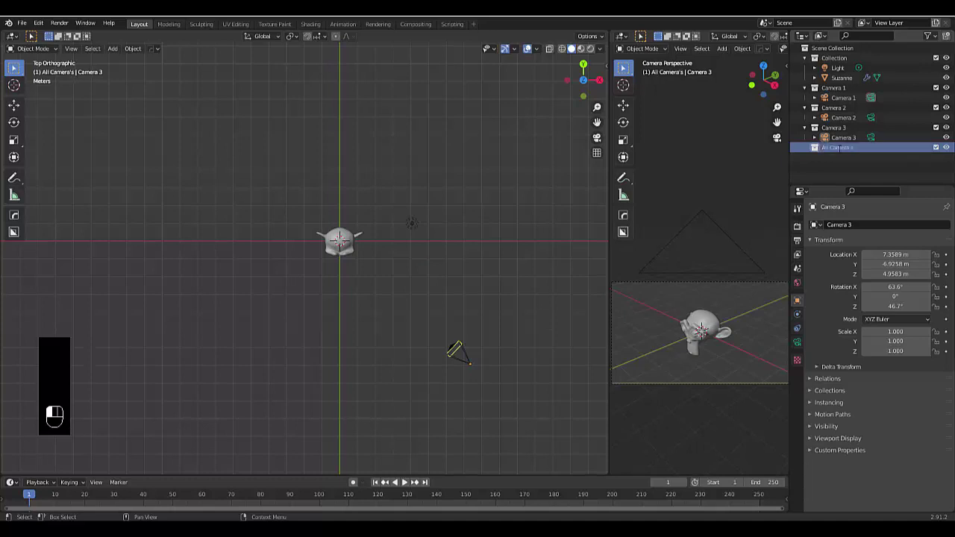
# Step: Move the Camera 1, Camera 2 and Camera 3 collections into All Camera's
pyautogui.click(806, 87)
pyautogui.click(806, 98)
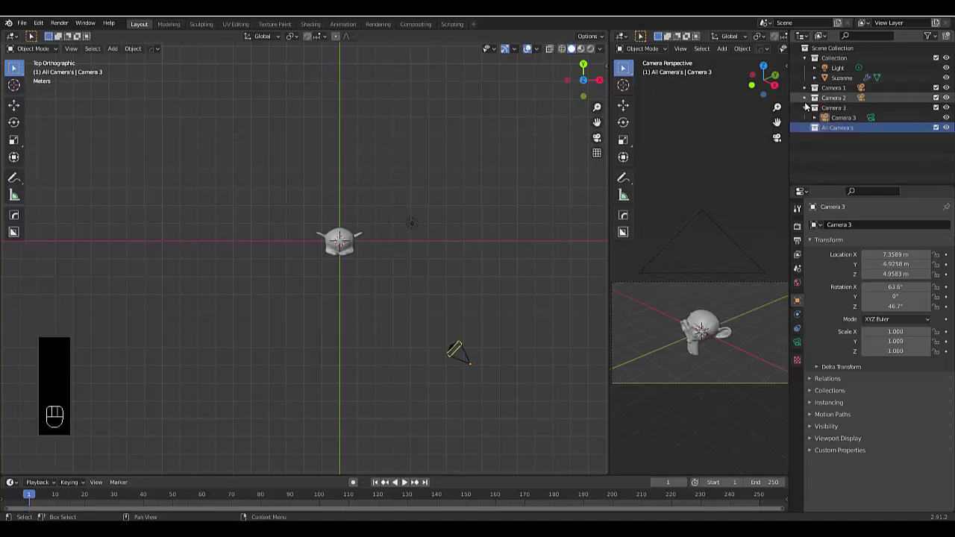
pyautogui.click(806, 107)
pyautogui.click(834, 87)
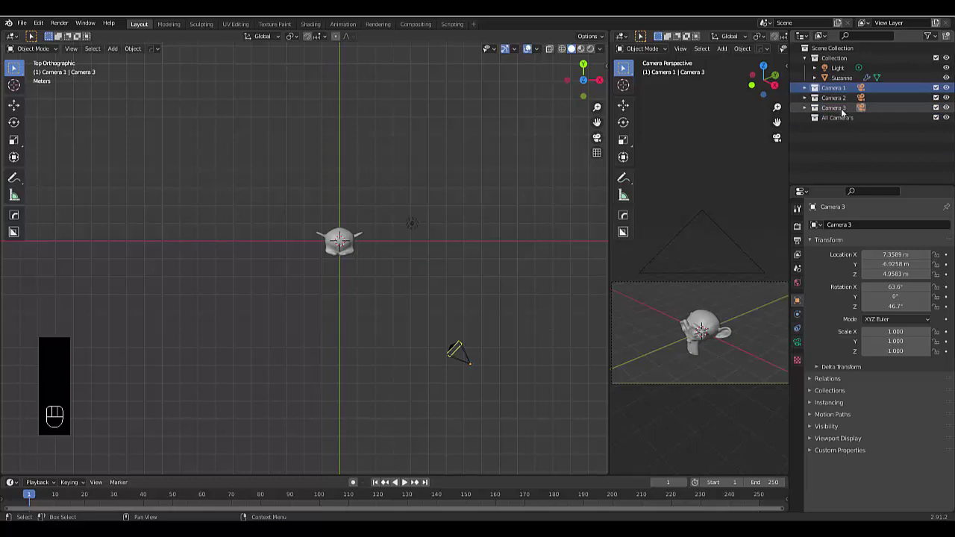
pyautogui.keyDown('shift'); pyautogui.click(833, 108); pyautogui.keyUp('shift')
pyautogui.moveTo(842, 109); pyautogui.dragTo(843, 119)
pyautogui.click(805, 88)
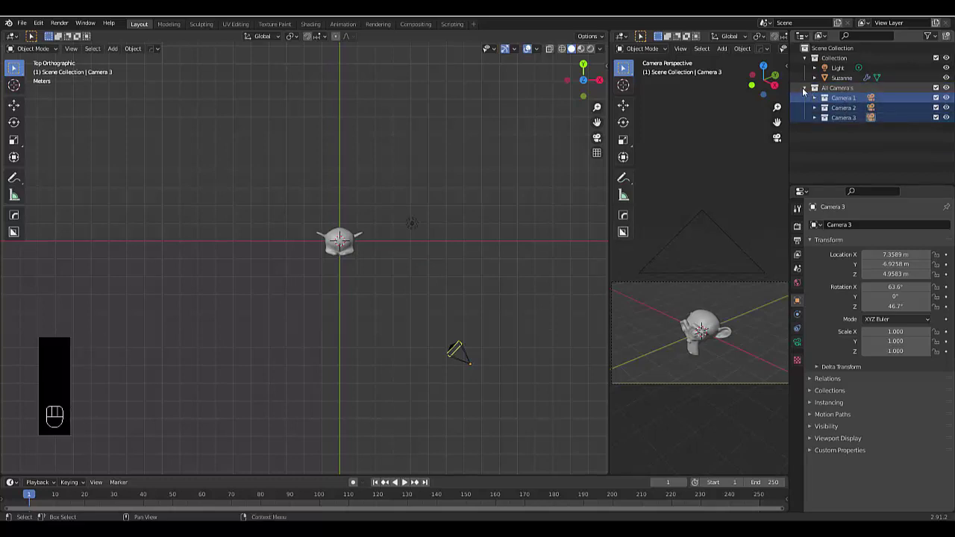
pyautogui.click(804, 88)
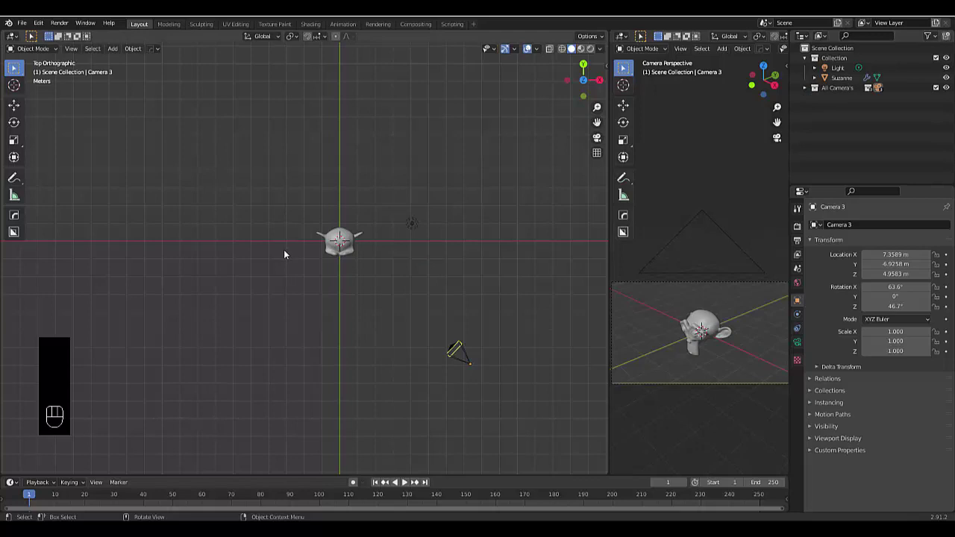
pyautogui.hotkey('shift', 'a')
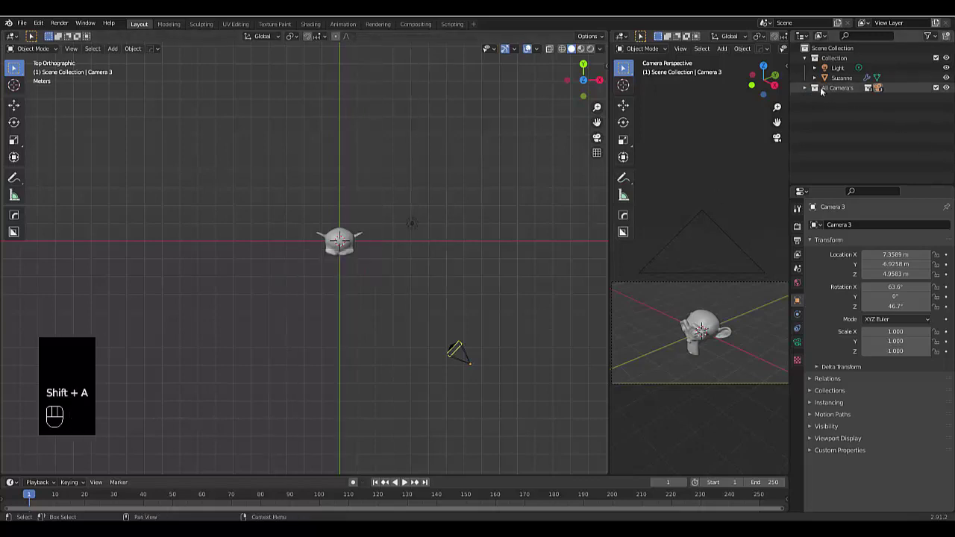
# Step: Make Camera 2 the active collection and add a path curve
pyautogui.click(821, 89)
pyautogui.click(805, 88)
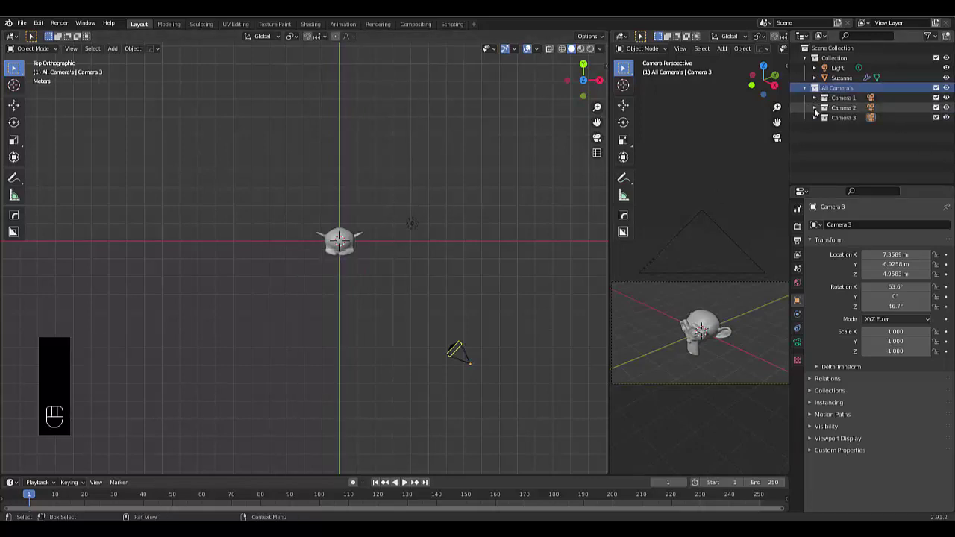
pyautogui.click(815, 108)
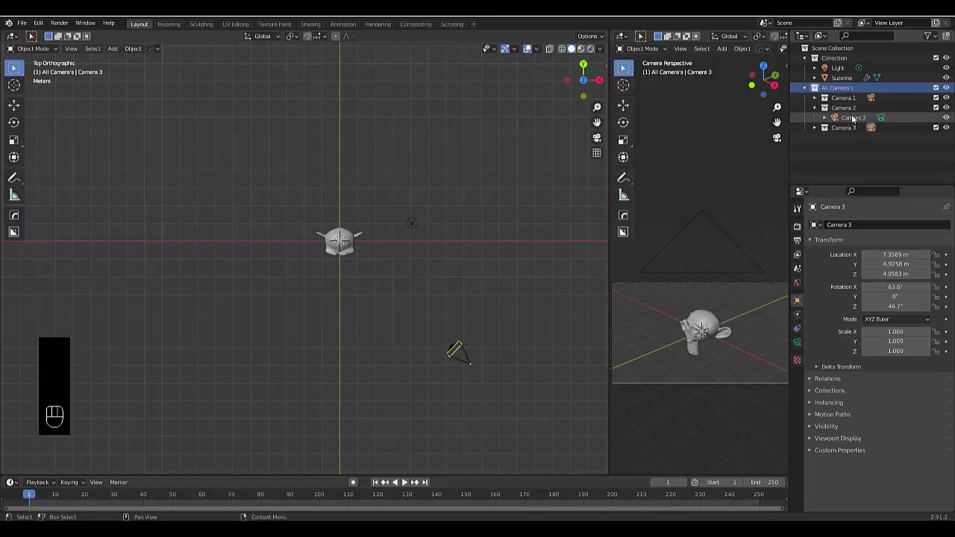
pyautogui.click(844, 108)
pyautogui.hotkey('shift', 'a')
pyautogui.moveTo(385, 270)
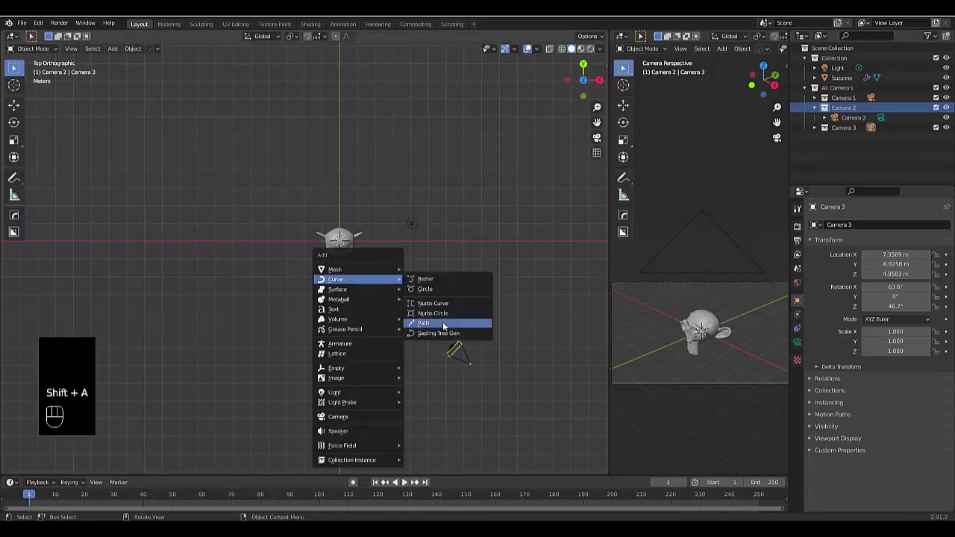
pyautogui.click(443, 322)
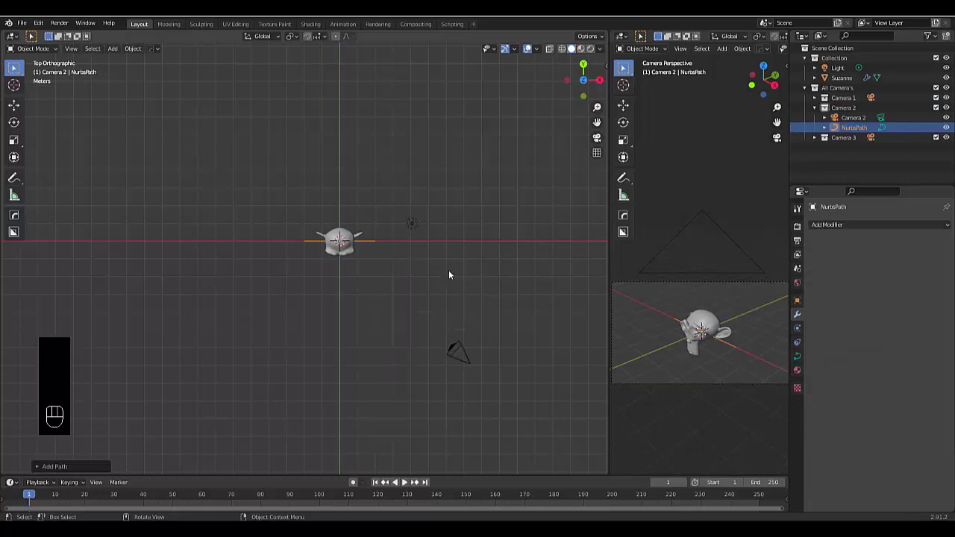
# Step: Rotate the path 90°, move it left of Suzanne and scale it longer
pyautogui.press('r')
pyautogui.press('9')
pyautogui.press('0')
pyautogui.press('Return')
pyautogui.press('g')
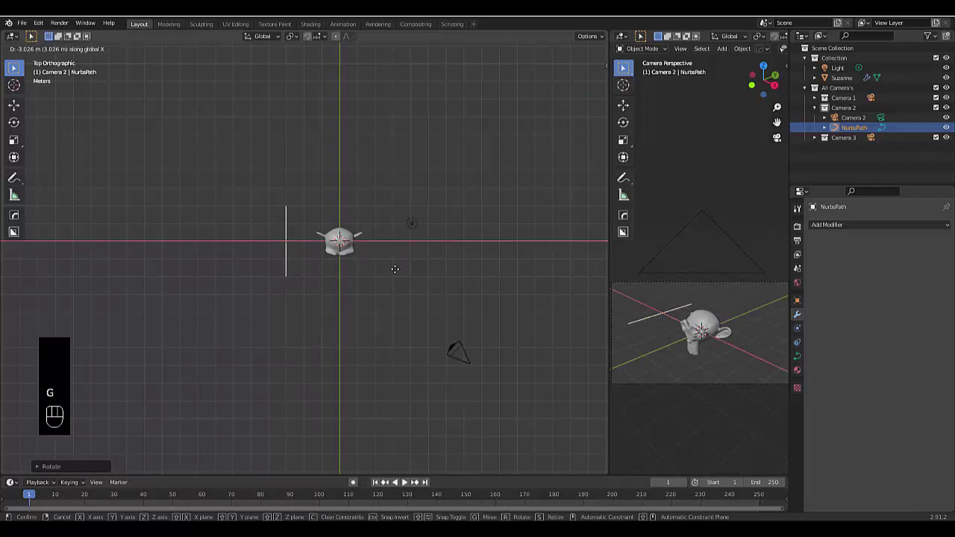
pyautogui.click(395, 273)
pyautogui.press('KP_3')
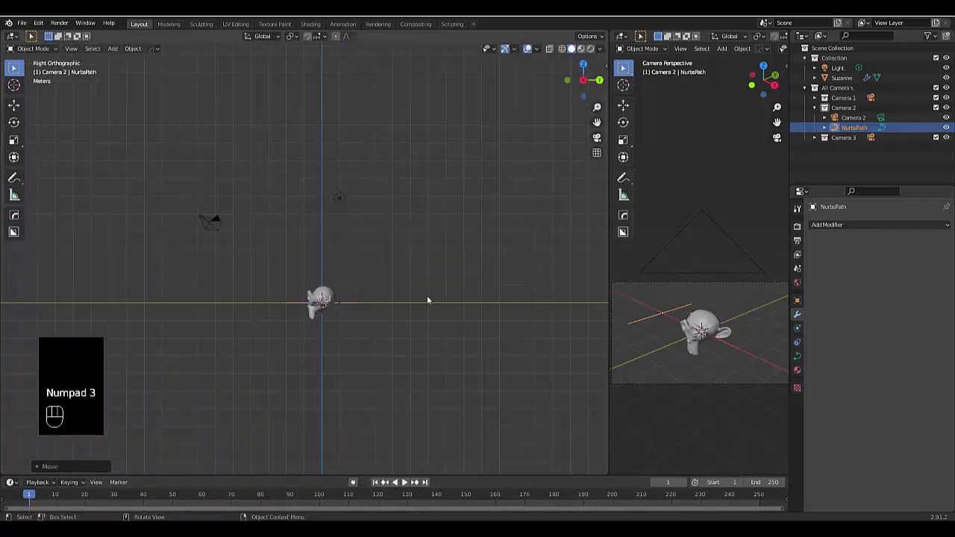
pyautogui.press('s')
pyautogui.click(34, 381)
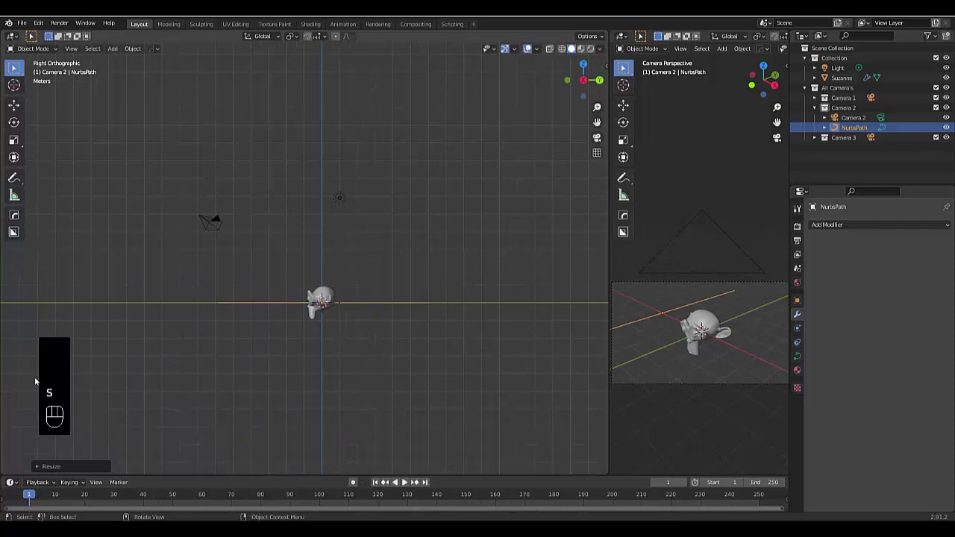
# Step: Tilt the path diagonally in side view and slide it further left along X
pyautogui.press('r')
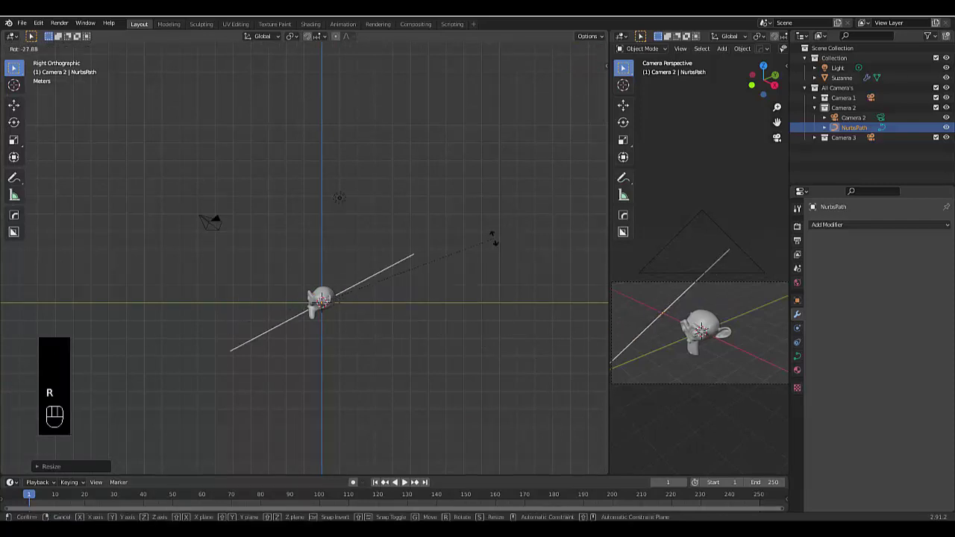
pyautogui.click(494, 243)
pyautogui.press('KP_7')
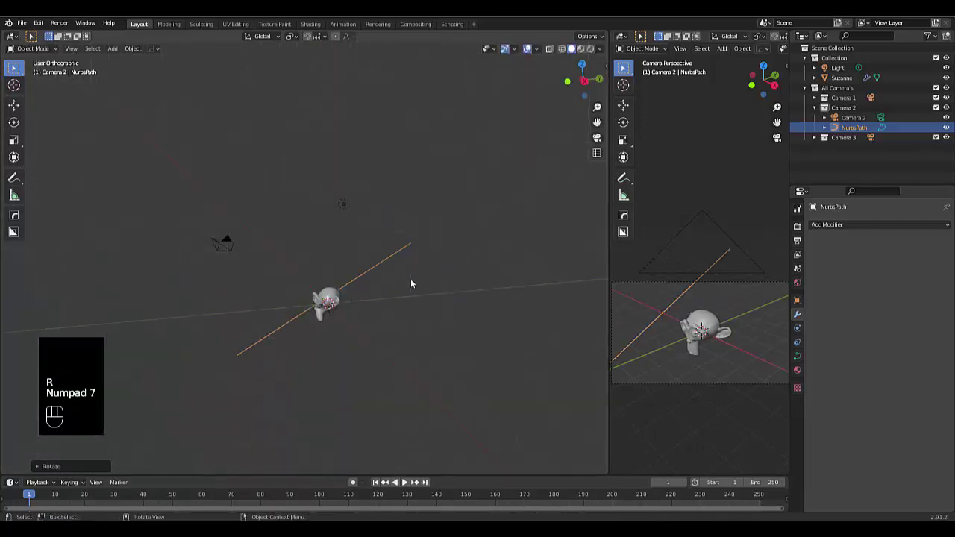
pyautogui.press('g')
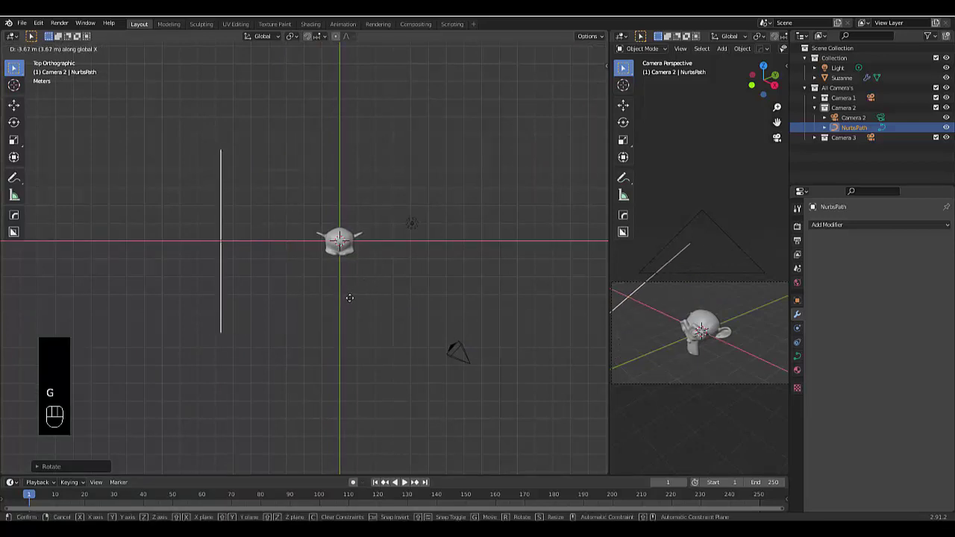
pyautogui.click(354, 298)
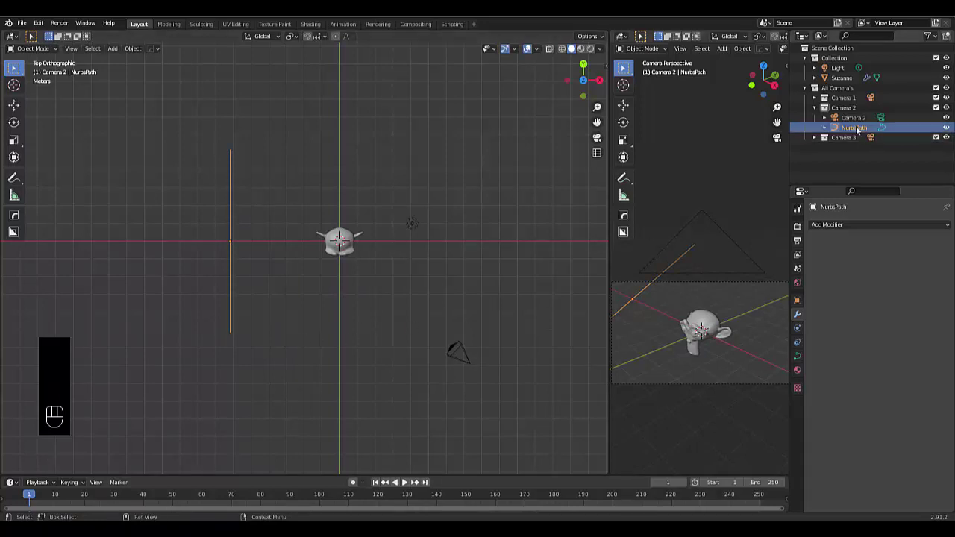
# Step: Rename the path to Camera 2 path rig
pyautogui.doubleClick(854, 127)
pyautogui.write('Camera 2 path rig')
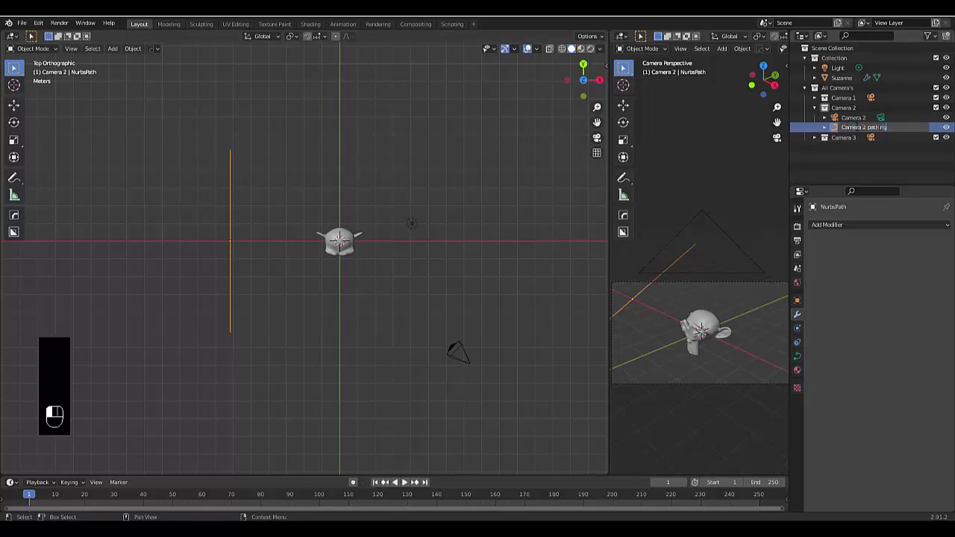
pyautogui.press('Return')
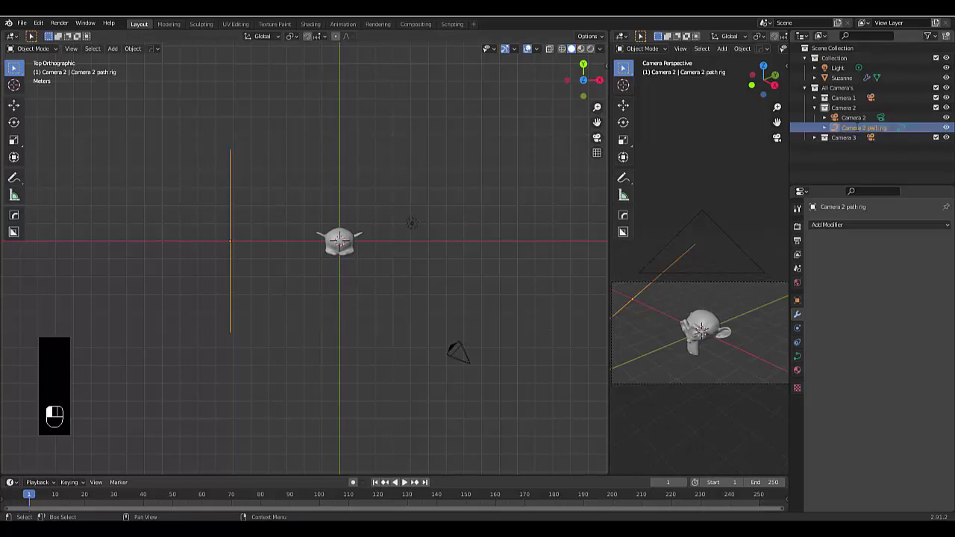
pyautogui.click(858, 121)
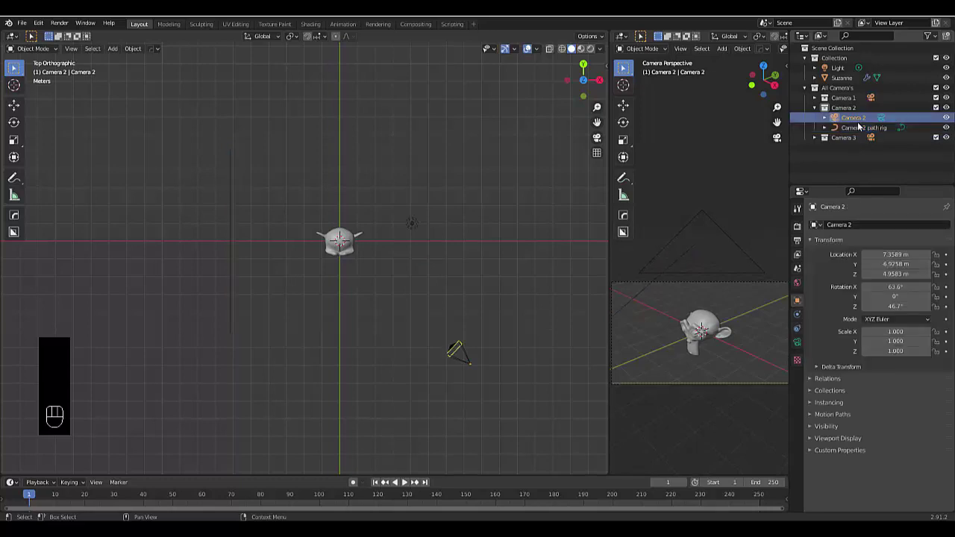
# Step: Give Camera 2 a Follow Path constraint targeting Camera 2 path rig
pyautogui.click(797, 328)
pyautogui.click(856, 225)
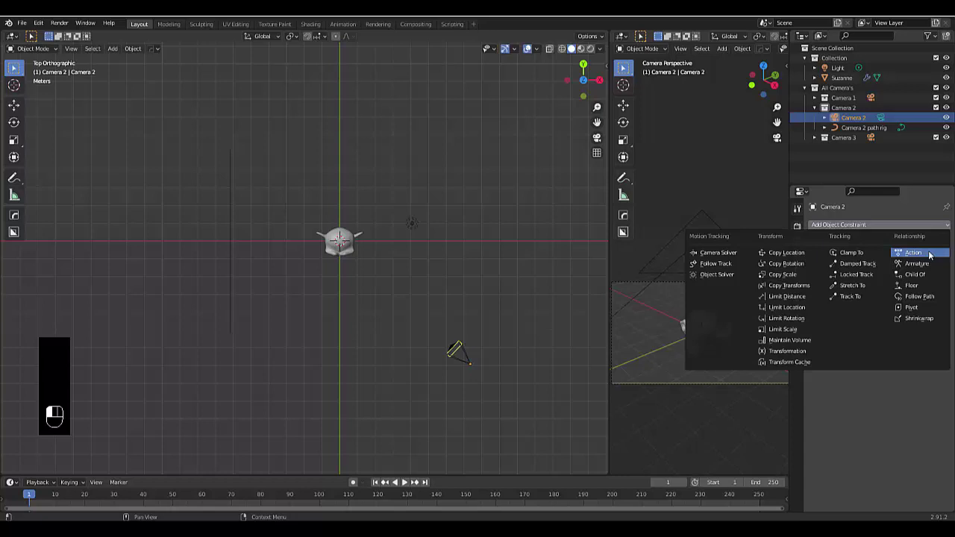
pyautogui.click(919, 296)
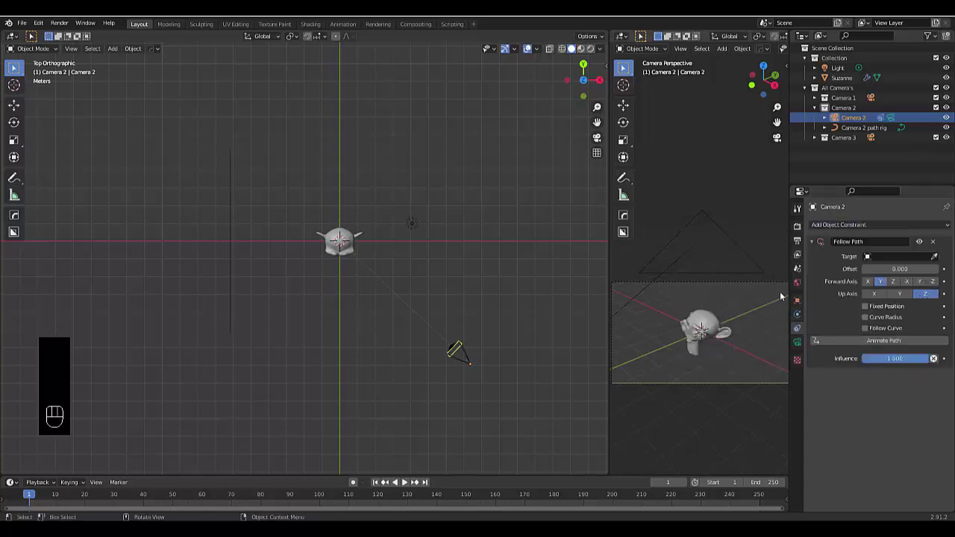
pyautogui.click(899, 256)
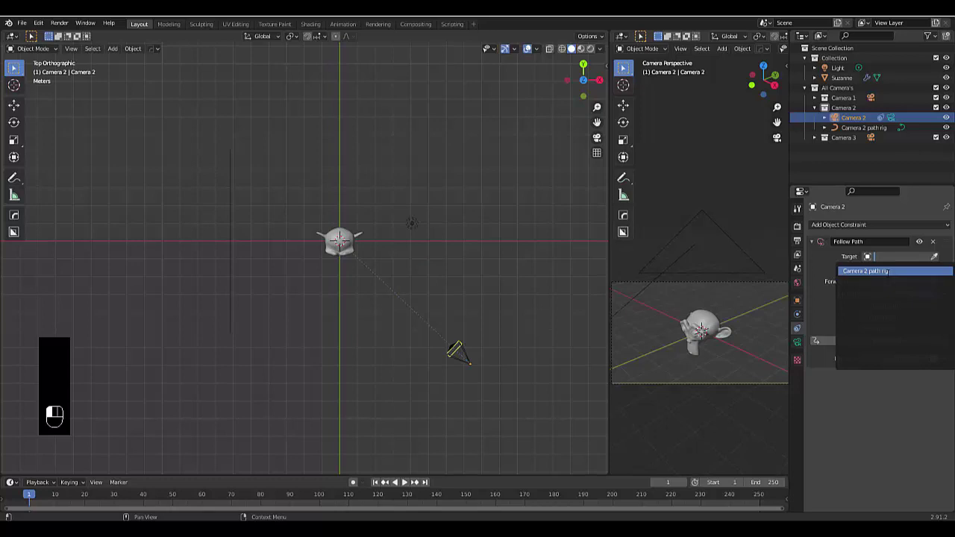
pyautogui.click(887, 271)
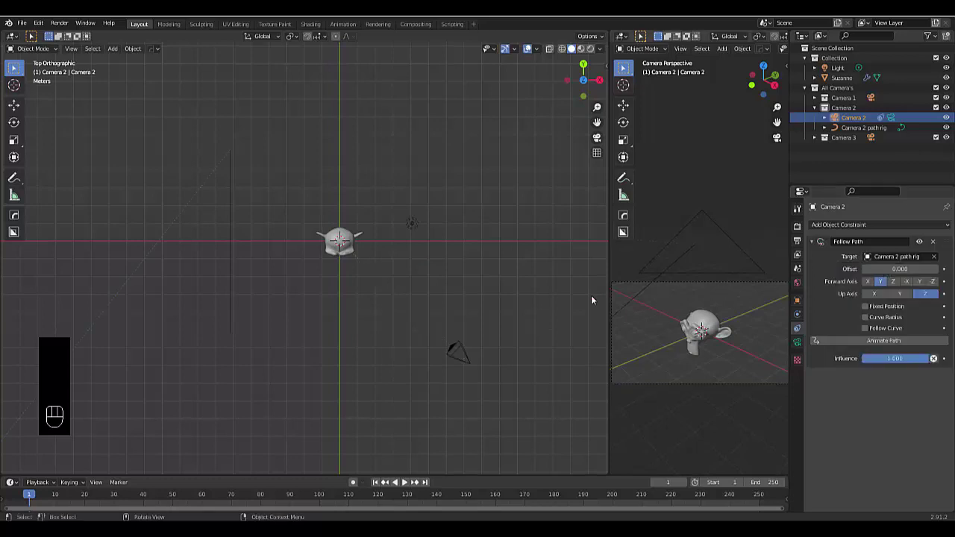
# Step: Move Camera 2 up and to the left of Suzanne in the top view
pyautogui.press('g')
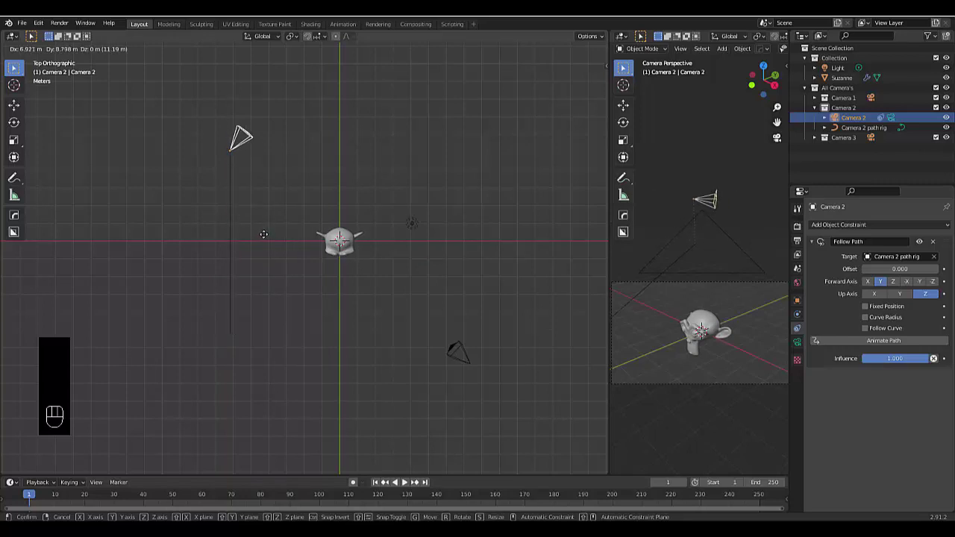
pyautogui.click(264, 236)
pyautogui.scroll(5, 232, 149)
pyautogui.scroll(4, 232, 150)
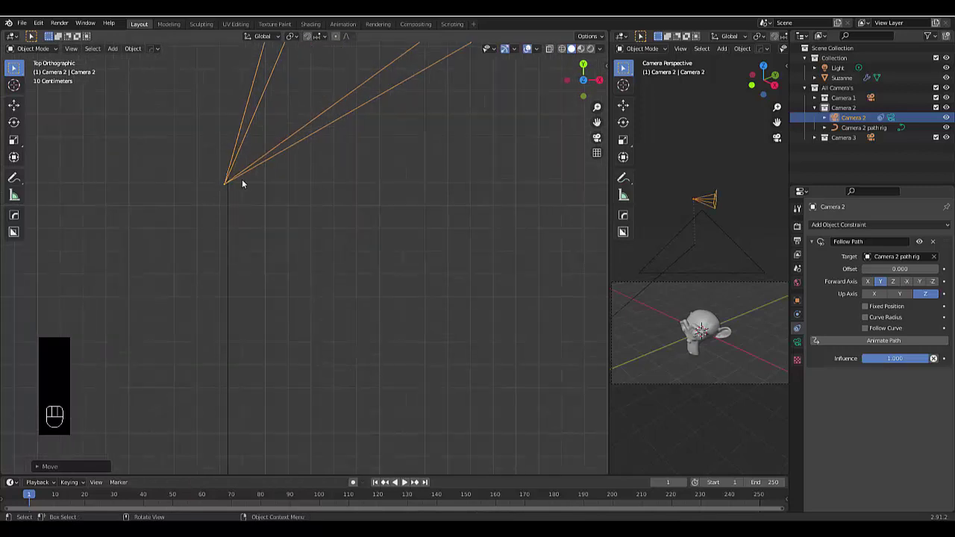
pyautogui.press('g')
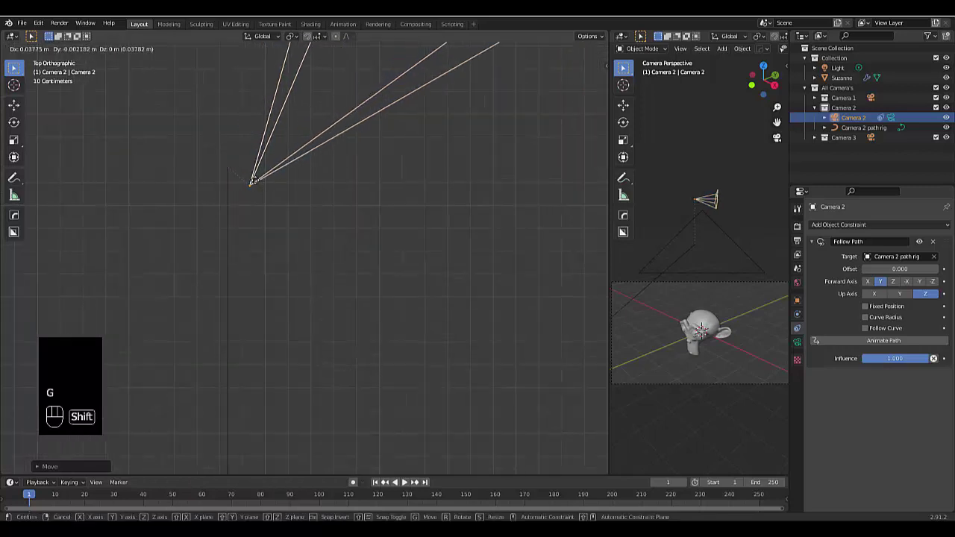
pyautogui.click(235, 156)
pyautogui.scroll(-5, 291, 296)
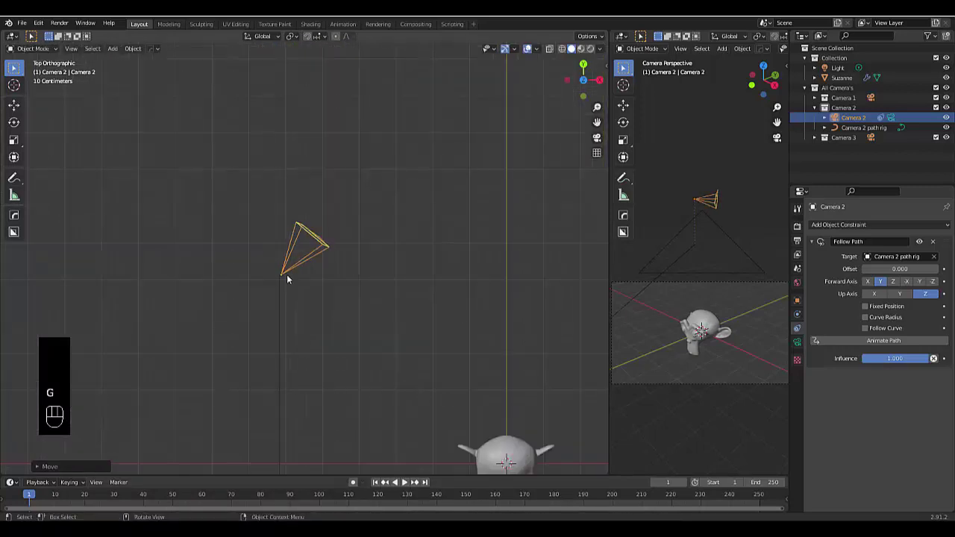
pyautogui.scroll(1, 354, 352)
# Step: Aim Camera 2 at Suzanne with a Damped Track constraint on the -Z axis
pyautogui.click(843, 224)
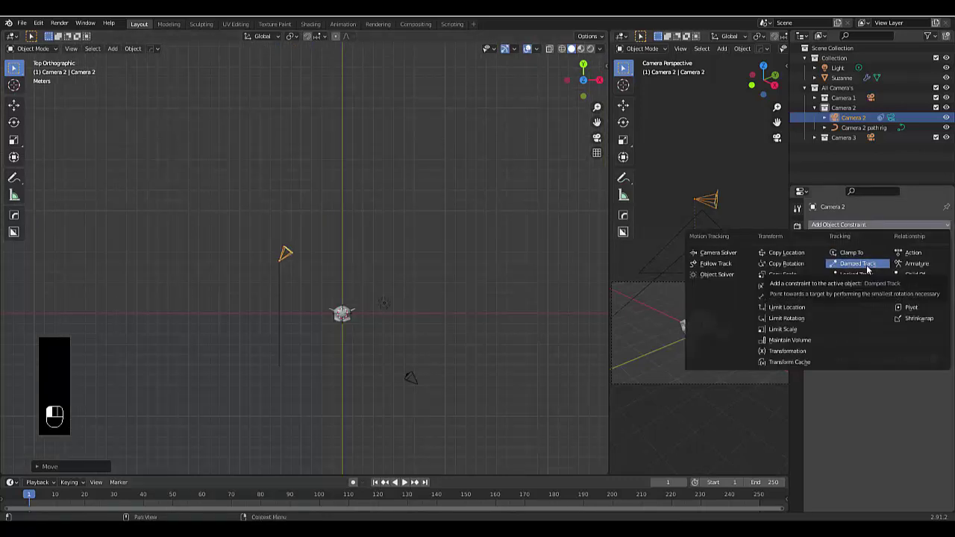
pyautogui.click(868, 268)
pyautogui.click(897, 392)
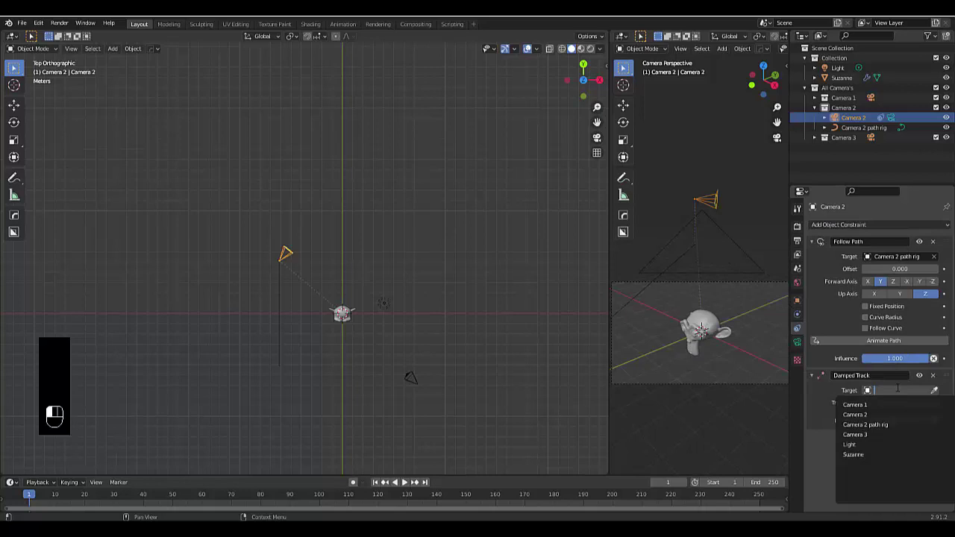
pyautogui.click(874, 452)
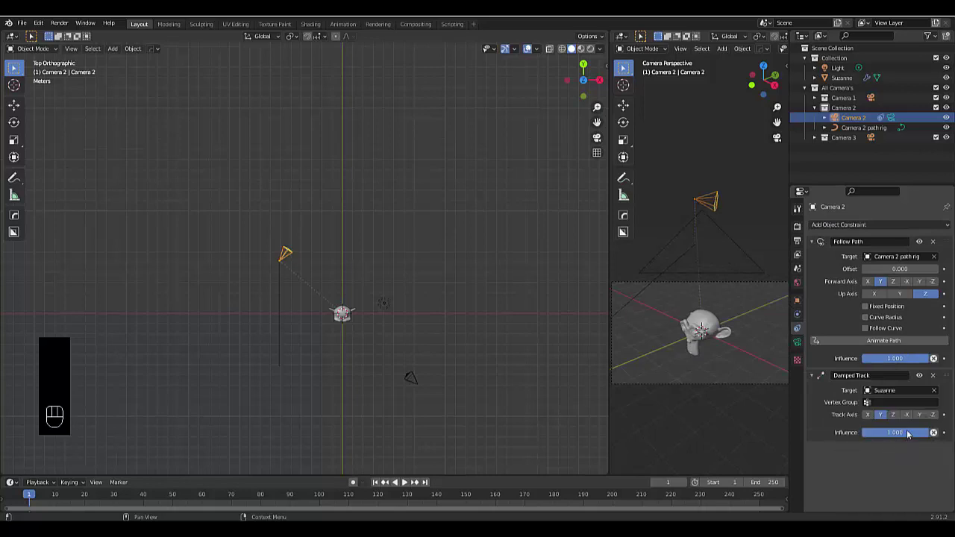
pyautogui.click(932, 416)
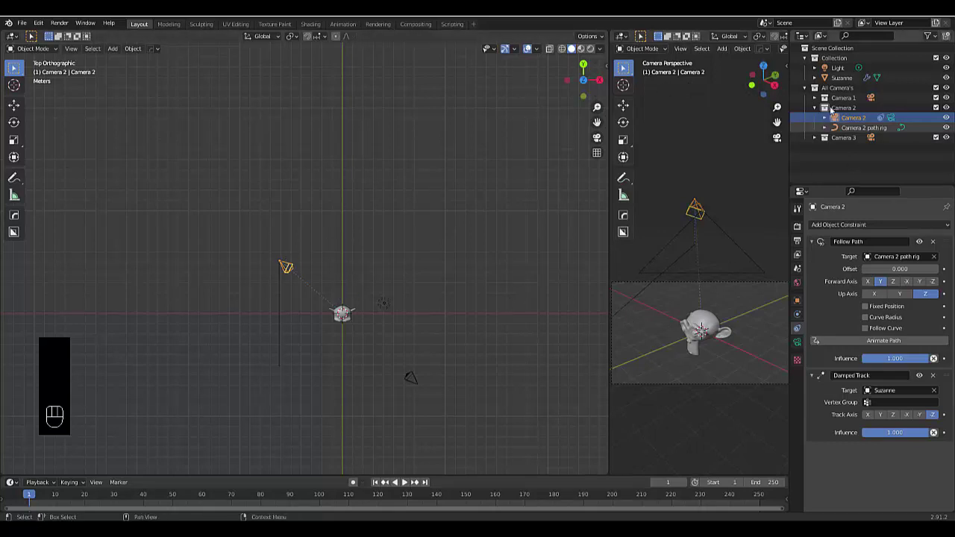
# Step: Select Camera 2 and look through it in the right viewport
pyautogui.click(855, 128)
pyautogui.click(856, 118)
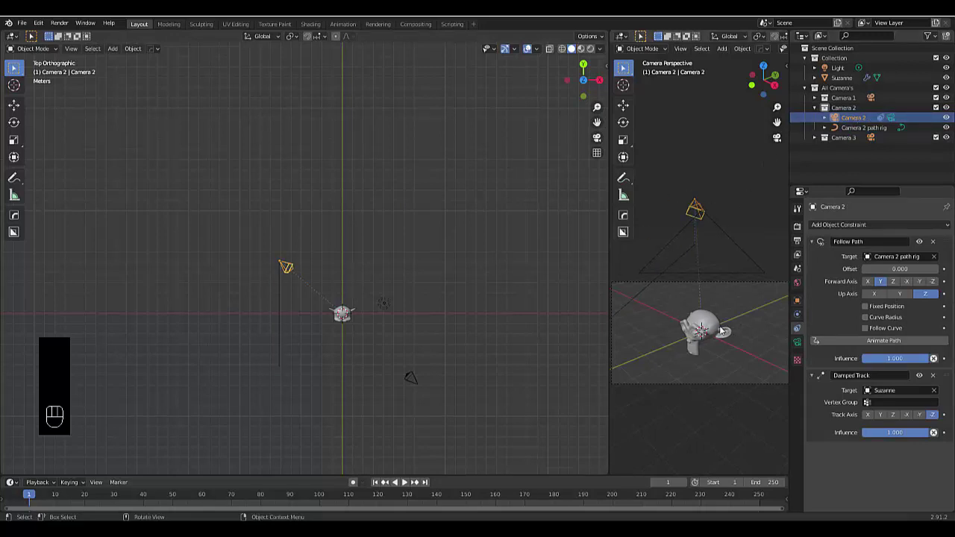
pyautogui.press('ctrl+KP_0')
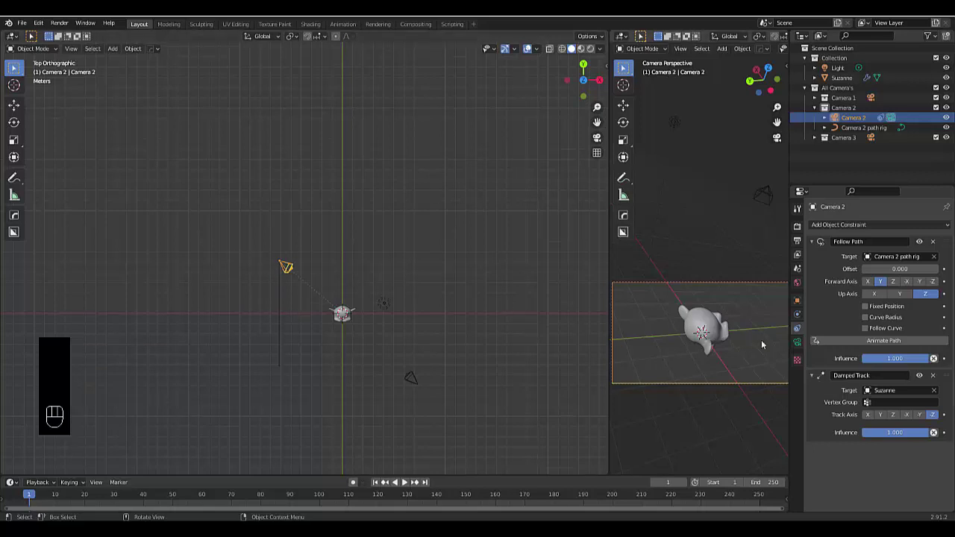
# Step: Enable Animate Path, test the offset, then set the Follow Path offset to 0
pyautogui.click(871, 341)
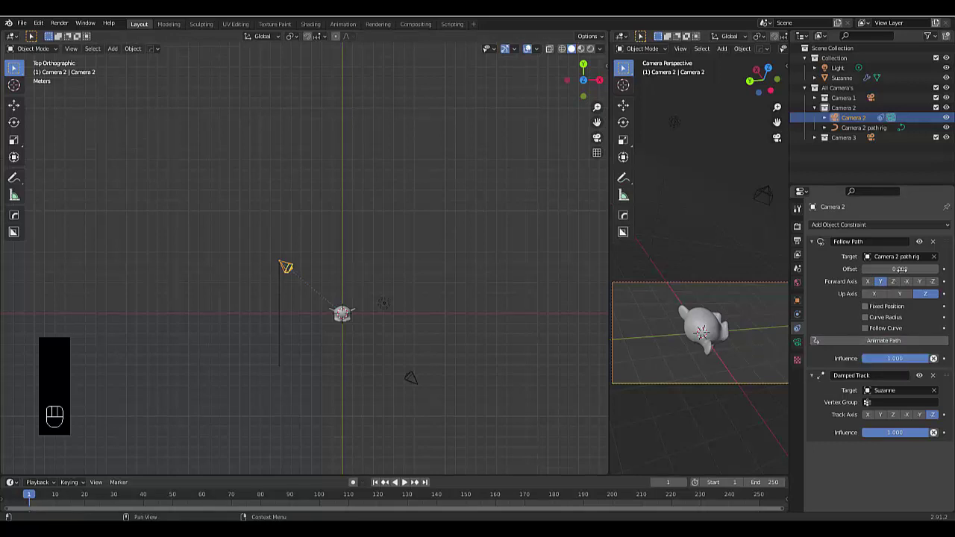
pyautogui.moveTo(914, 269)
pyautogui.mouseDown()
pyautogui.moveTo(809, 269)
pyautogui.moveTo(918, 270)
pyautogui.mouseUp()
pyautogui.click(914, 269)
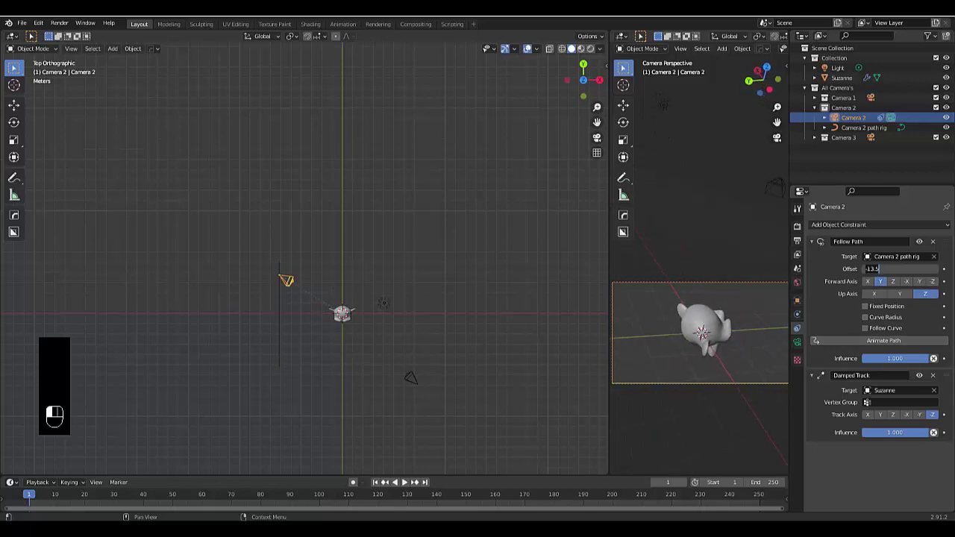
pyautogui.write('0')
pyautogui.press('Return')
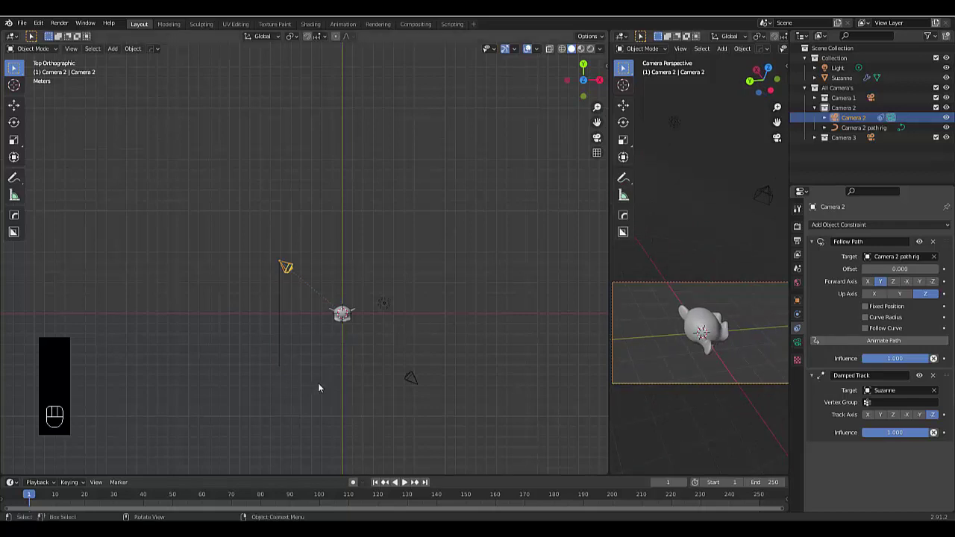
# Step: Add a Bezier circle to the Camera 3 collection and enlarge it to ring Suzanne
pyautogui.click(355, 353)
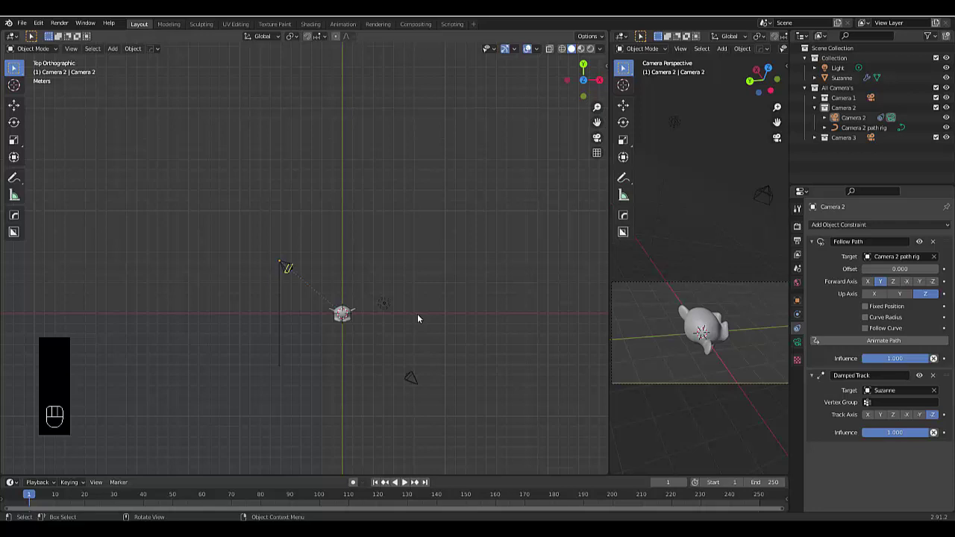
pyautogui.click(815, 138)
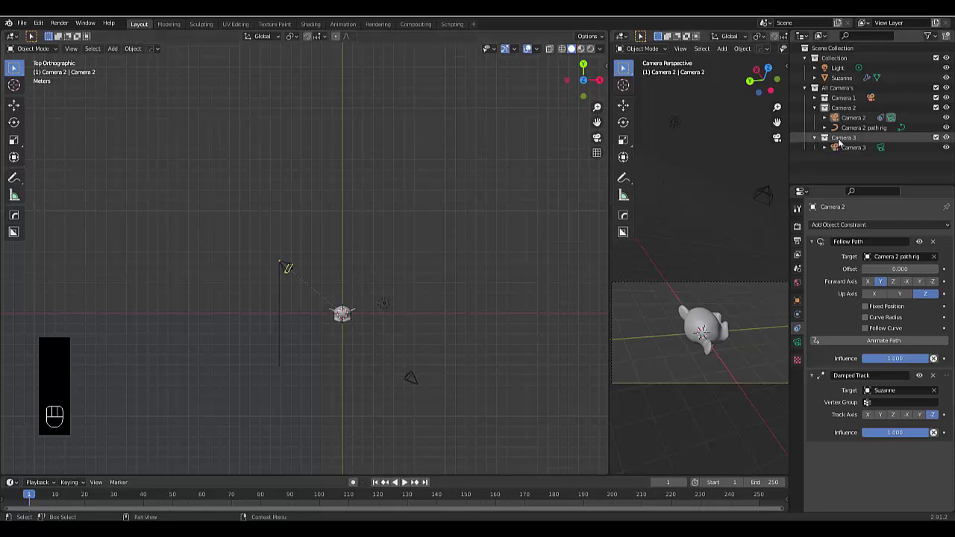
pyautogui.click(840, 139)
pyautogui.hotkey('shift', 'a')
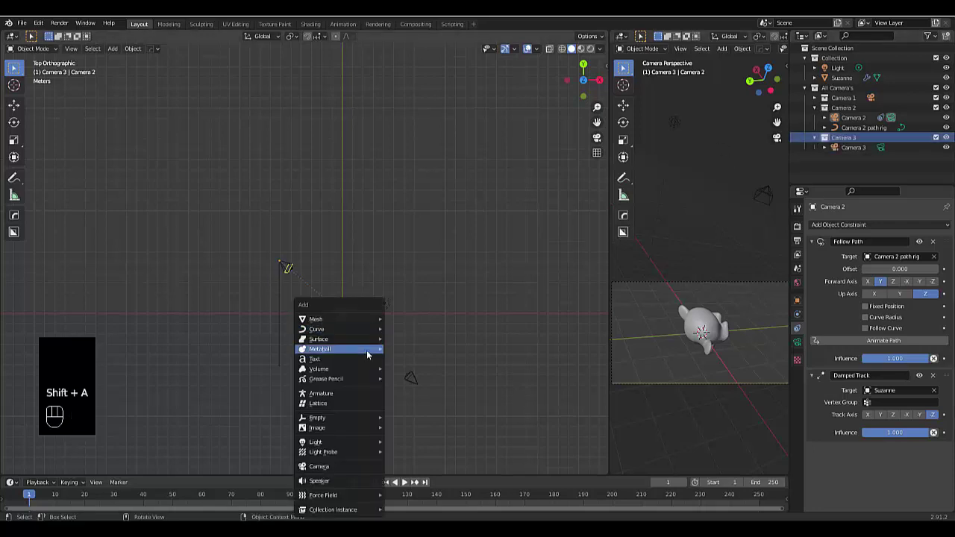
pyautogui.moveTo(354, 332)
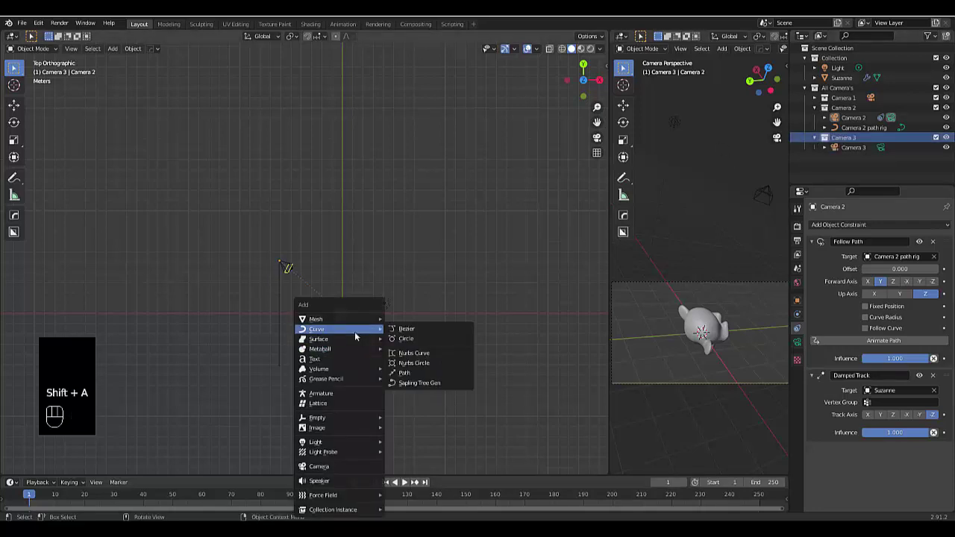
pyautogui.click(392, 339)
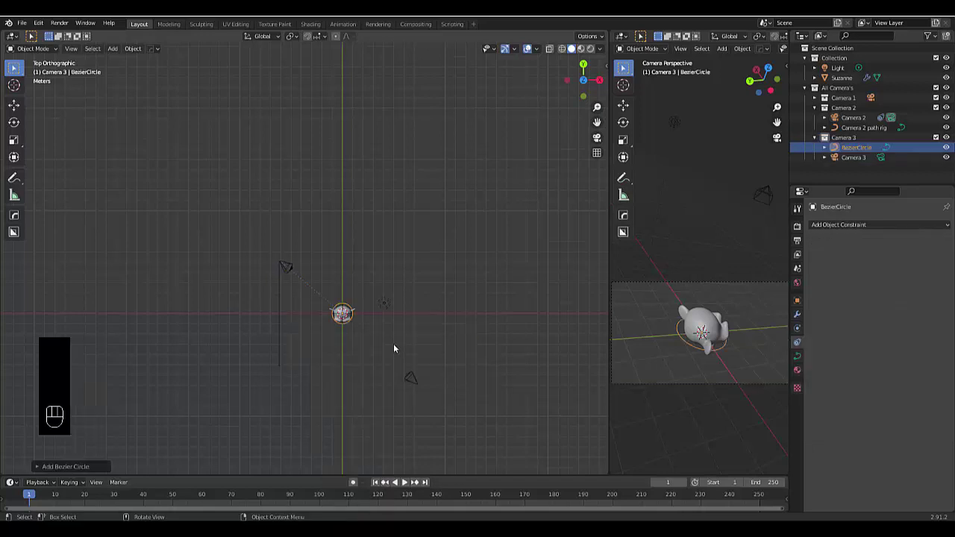
pyautogui.press('s')
pyautogui.click(467, 397)
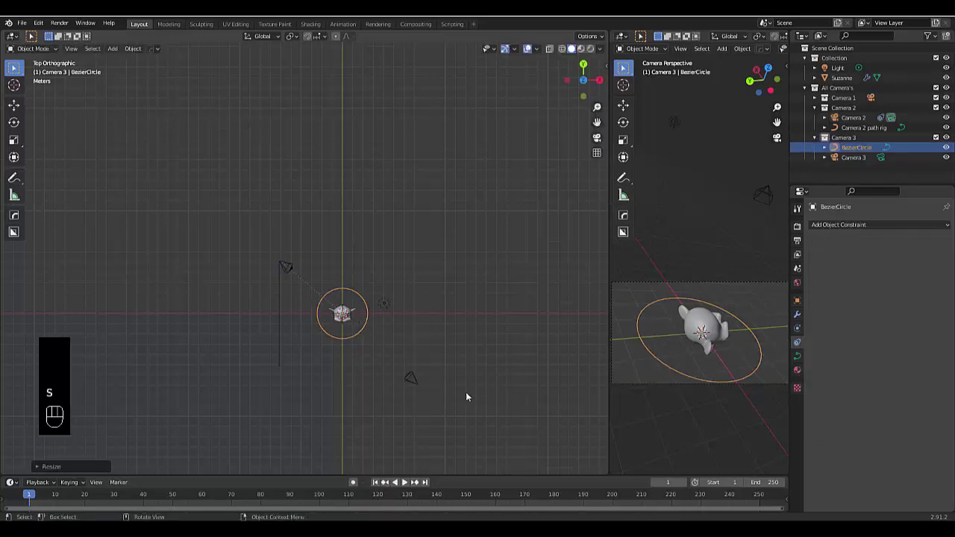
# Step: Parent Camera 3 to the BezierCircle using Object parenting
pyautogui.click(412, 380)
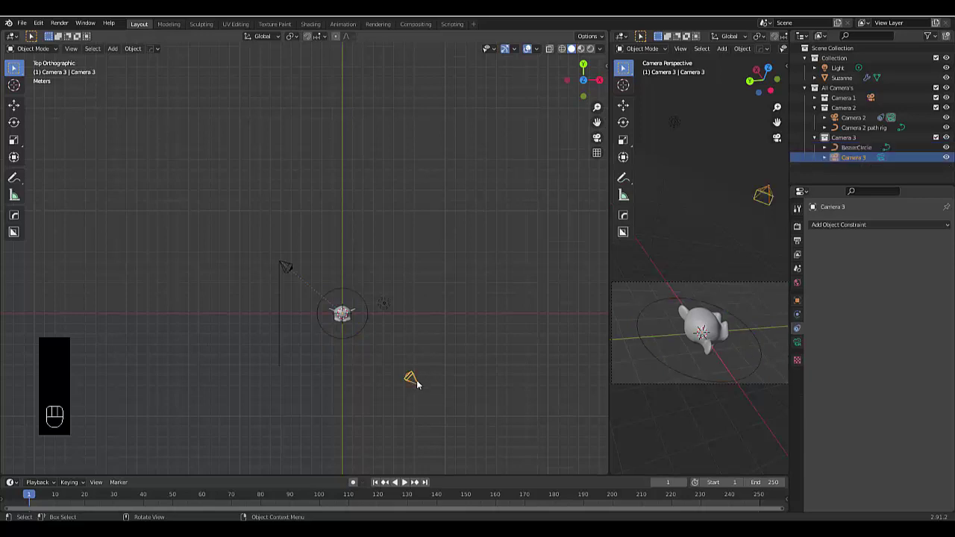
pyautogui.press('shift')
pyautogui.keyDown('shift'); pyautogui.click(364, 330); pyautogui.keyUp('shift')
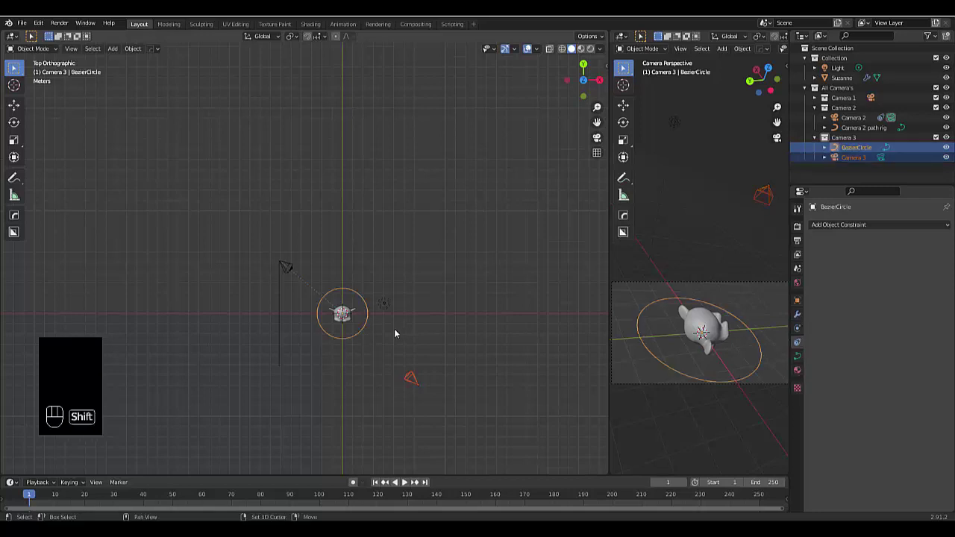
pyautogui.hotkey('ctrl', 'p')
pyautogui.click(529, 323)
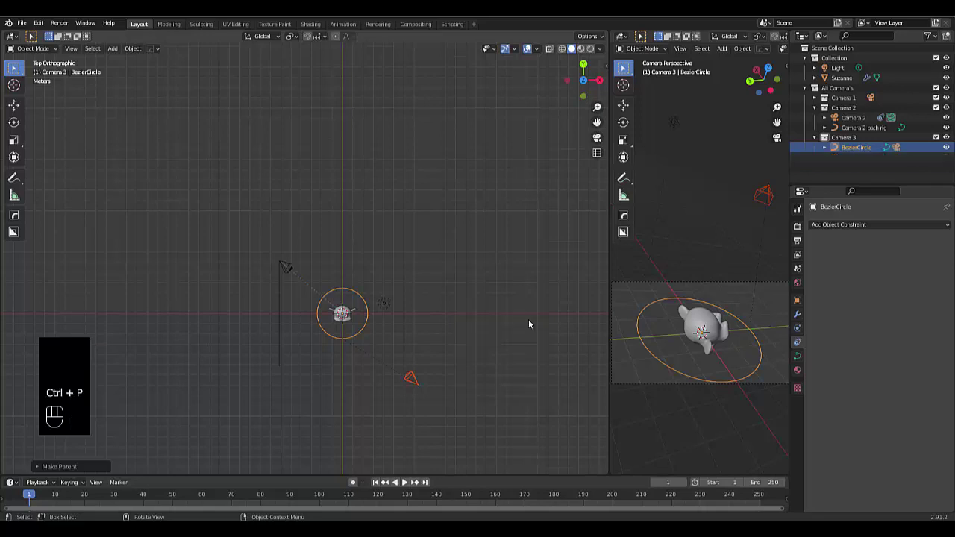
pyautogui.click(825, 148)
pyautogui.click(860, 168)
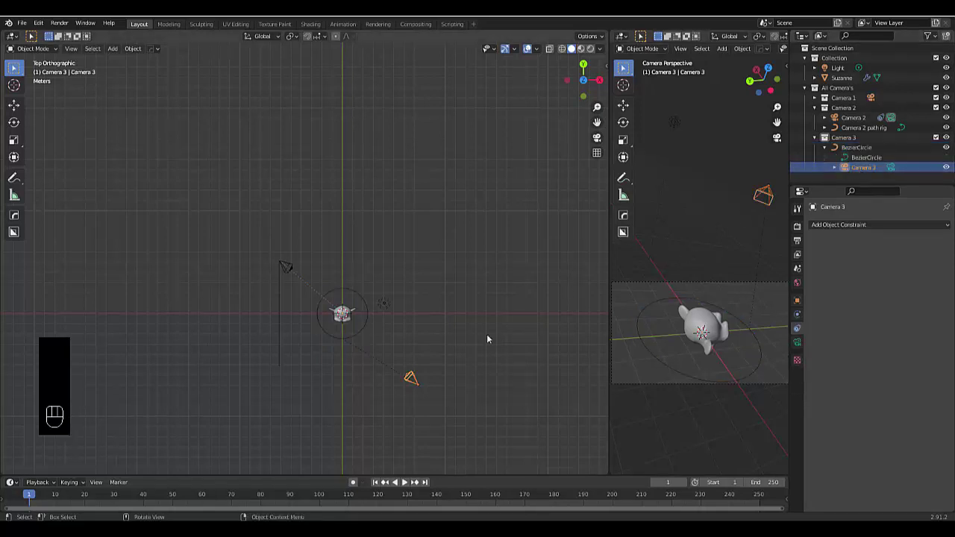
pyautogui.click(361, 336)
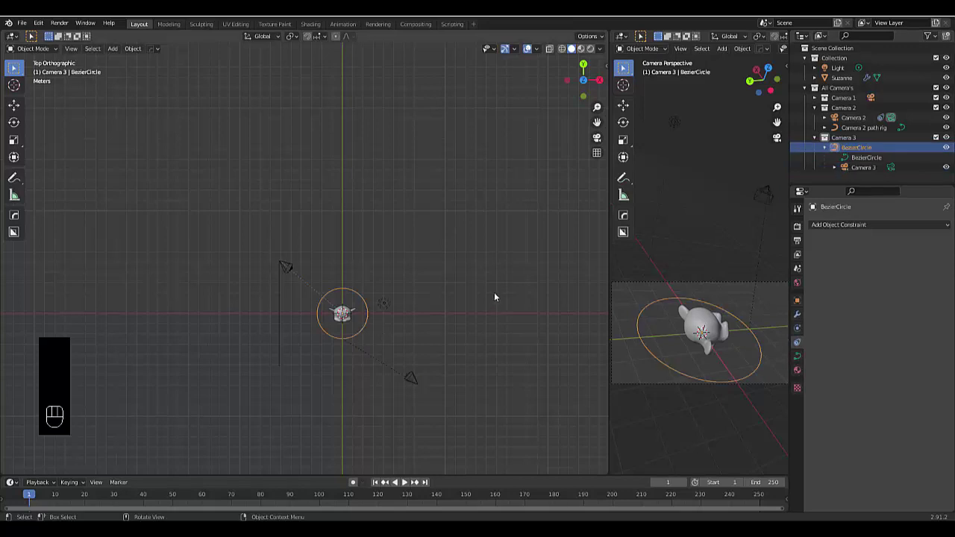
# Step: Rotate the BezierCircle to swing Camera 3 around Suzanne
pyautogui.press('r')
pyautogui.rightClick(459, 249)
pyautogui.press('r')
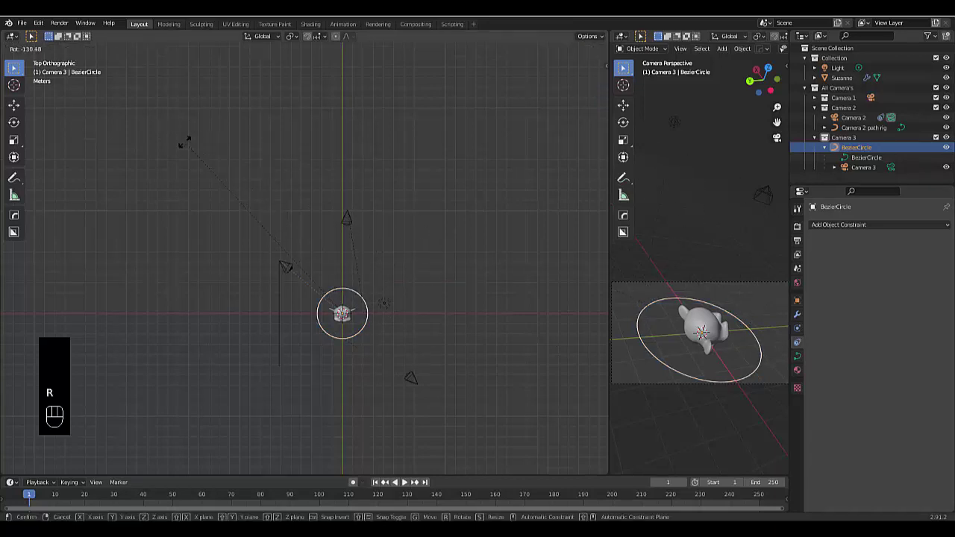
pyautogui.click(400, 141)
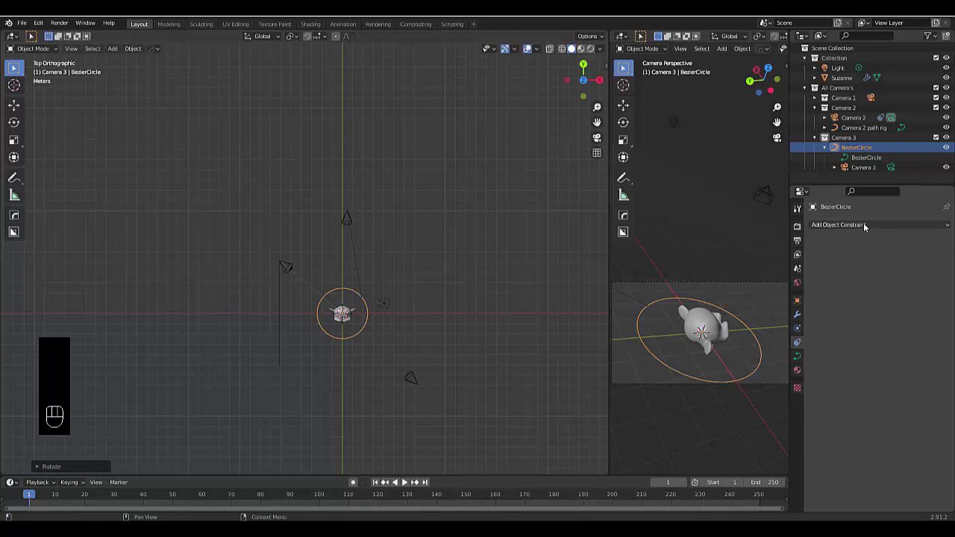
# Step: Give Camera 3 a Damped Track constraint targeting Suzanne on -Z, then view through it
pyautogui.click(863, 167)
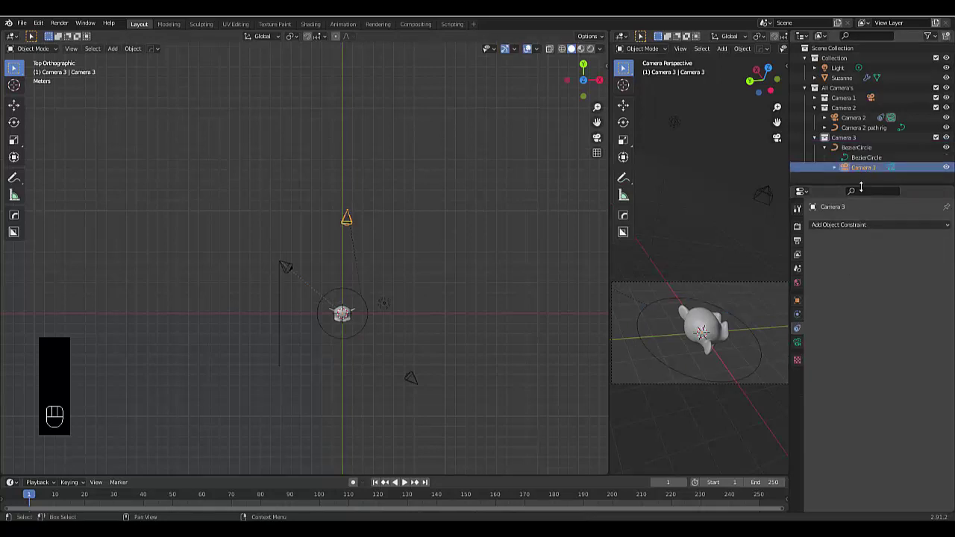
pyautogui.click(863, 224)
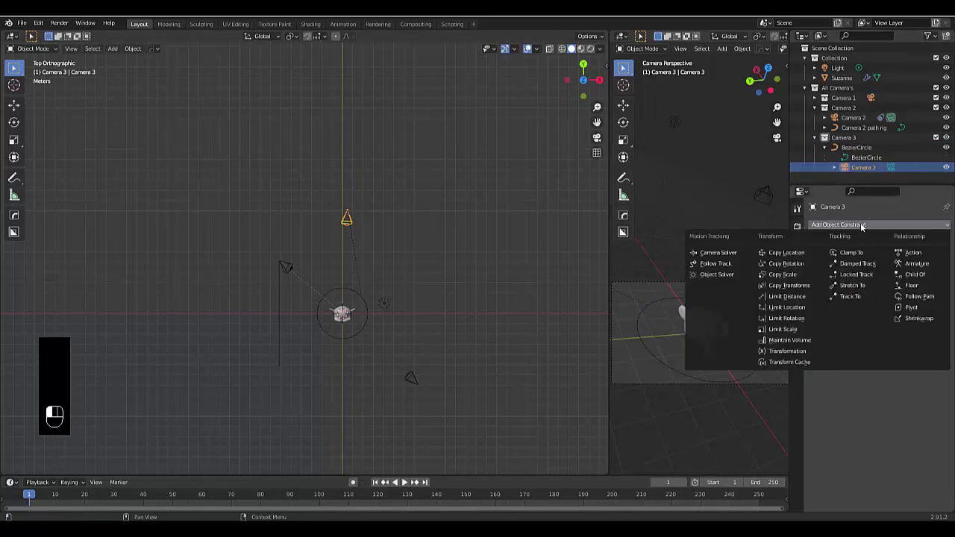
pyautogui.click(857, 263)
pyautogui.click(880, 257)
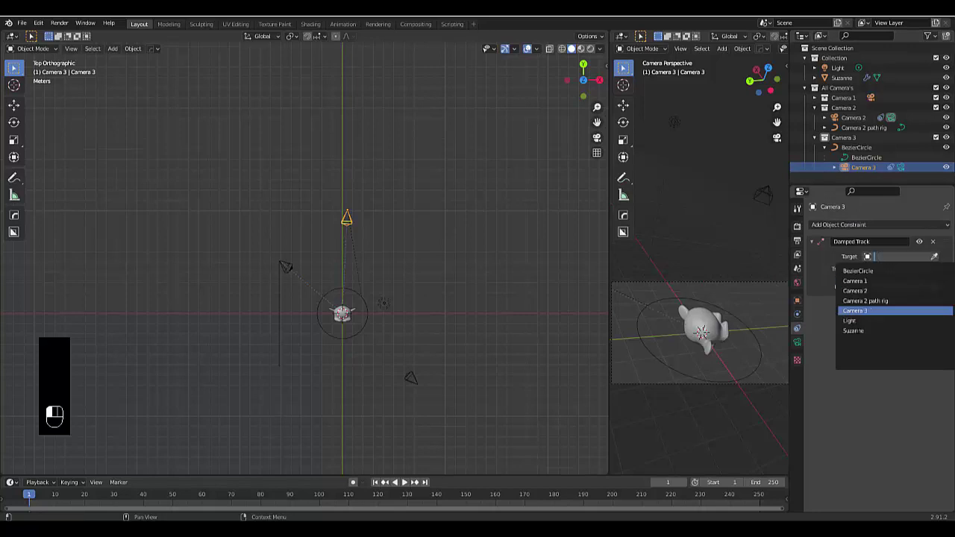
pyautogui.click(858, 330)
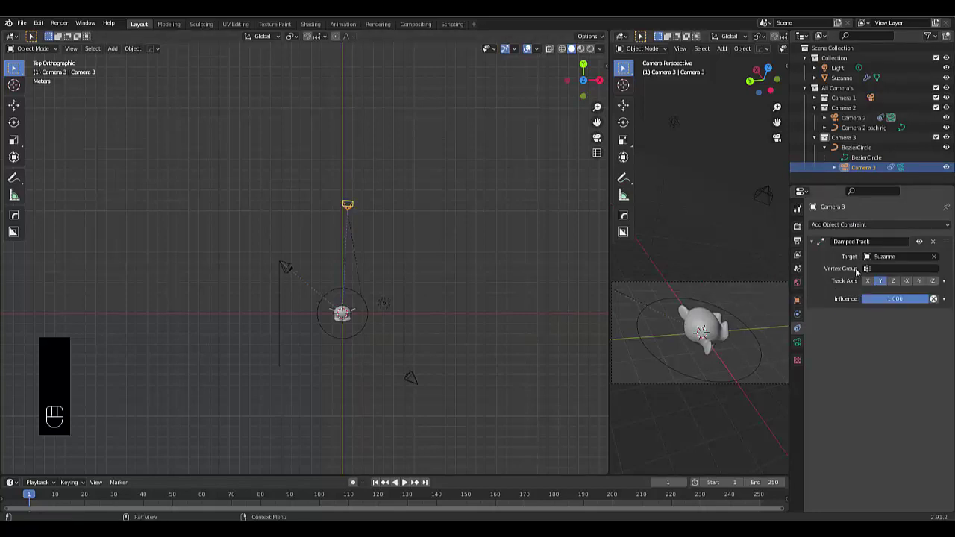
pyautogui.click(932, 281)
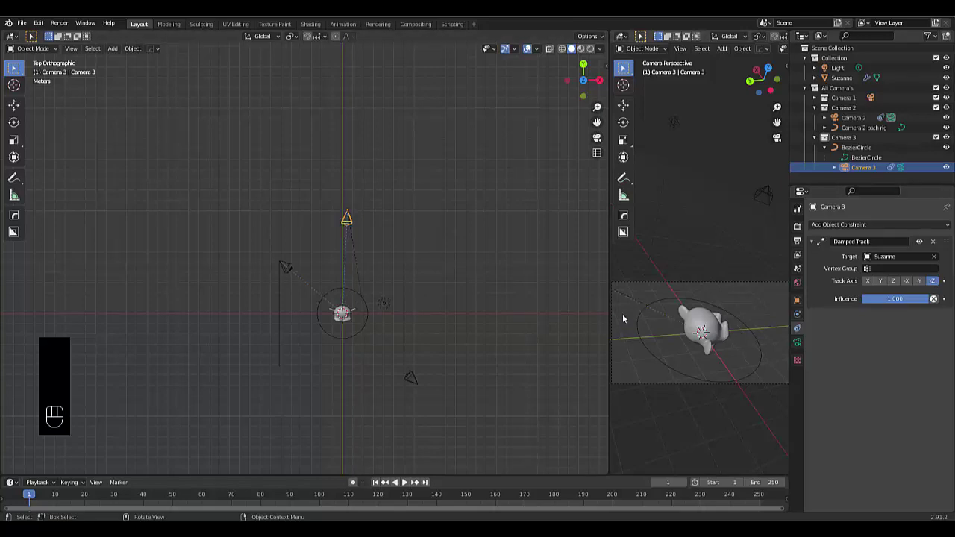
pyautogui.press('ctrl+KP_0')
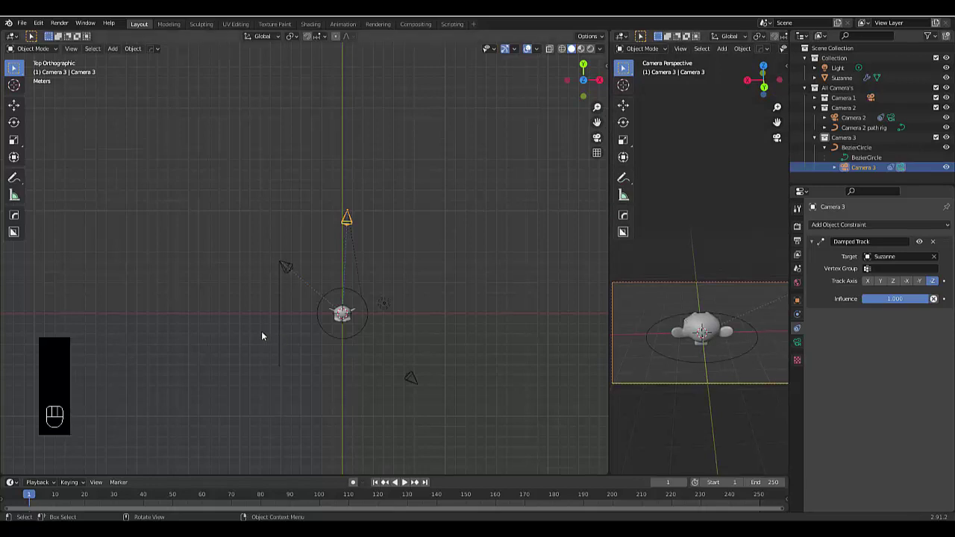
# Step: View through Camera 2 and make the timeline taller
pyautogui.click(288, 270)
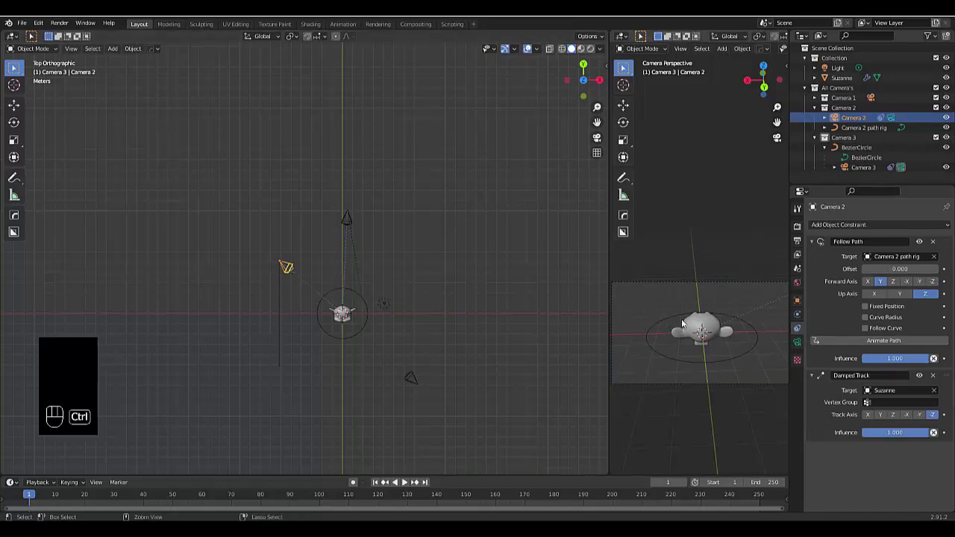
pyautogui.press('ctrl+KP_0')
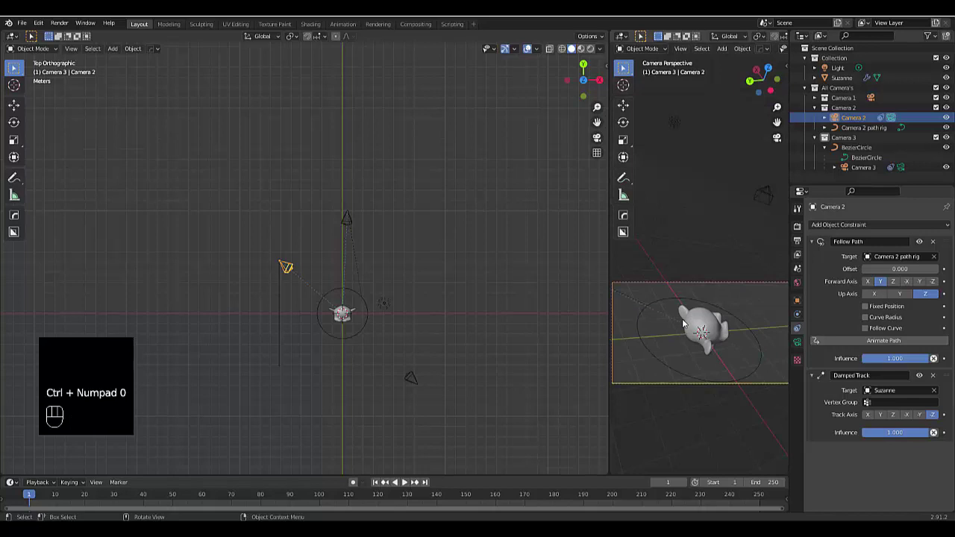
pyautogui.moveTo(235, 474); pyautogui.dragTo(233, 394)
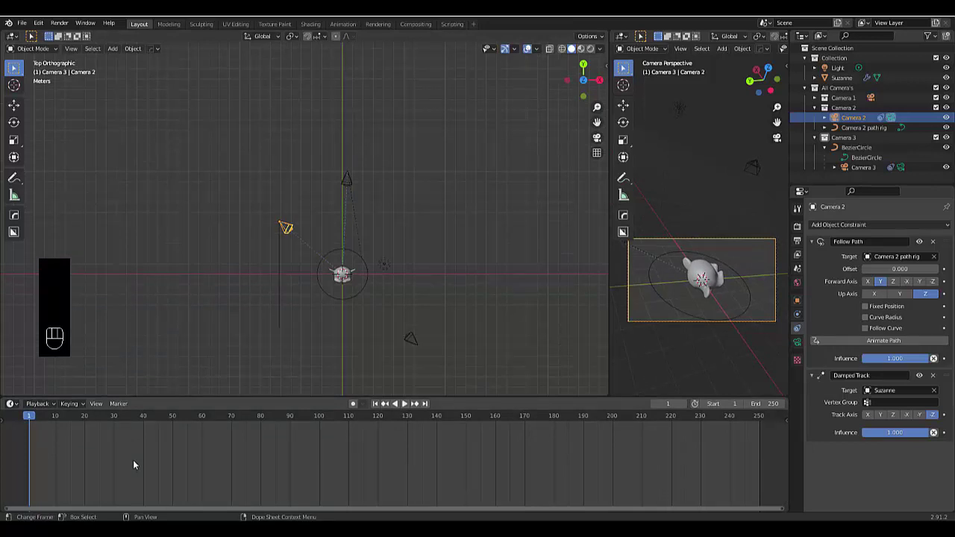
# Step: Add a marker at frame 1 and rename it 'Camera 2'
pyautogui.press('m')
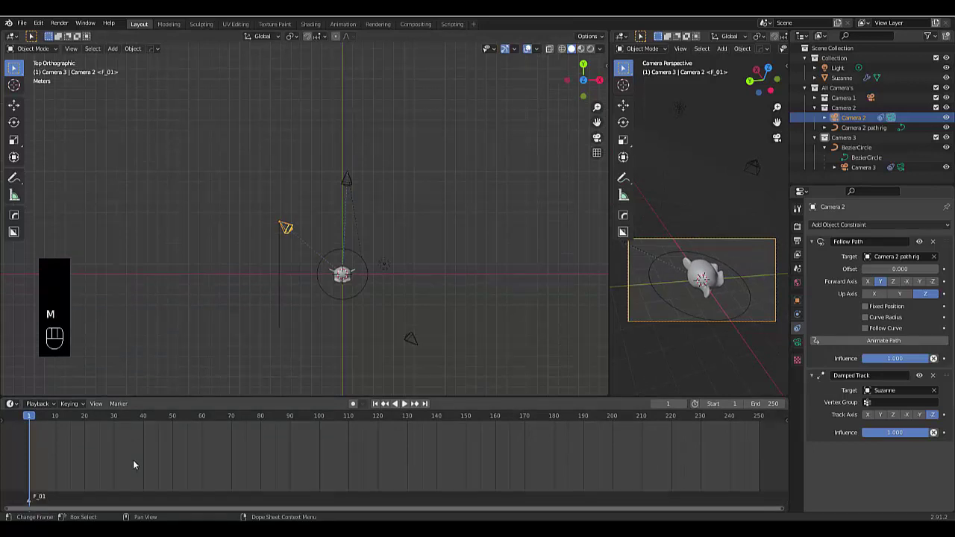
pyautogui.press('ctrl')
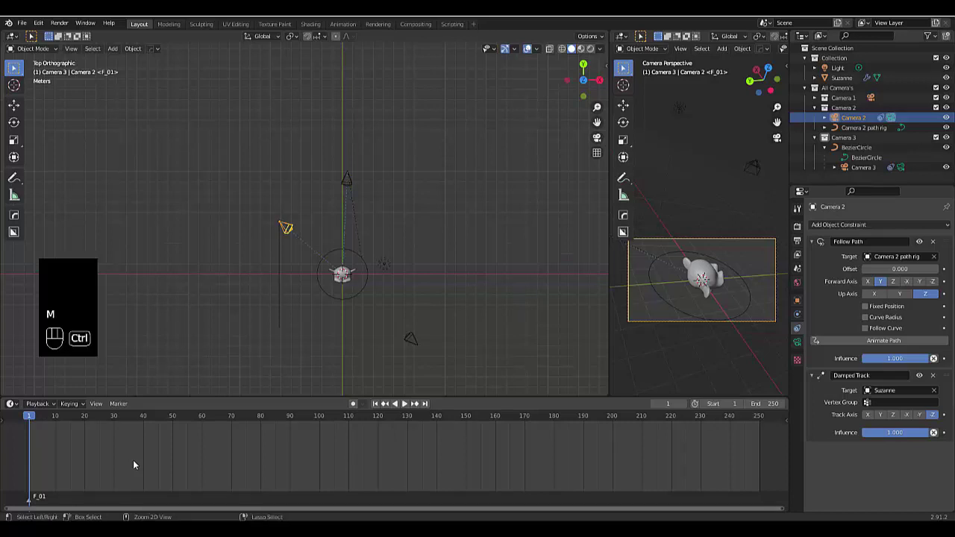
pyautogui.click(116, 403)
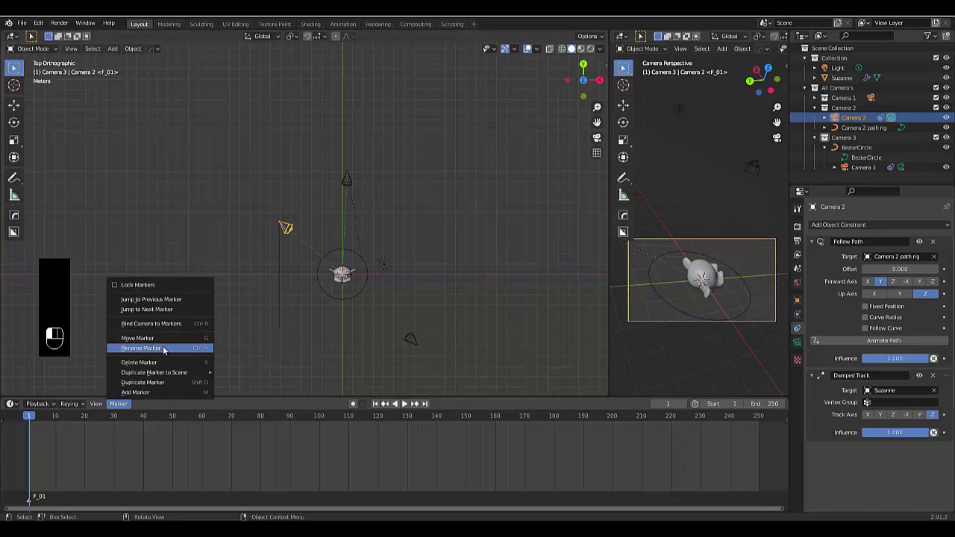
pyautogui.click(164, 349)
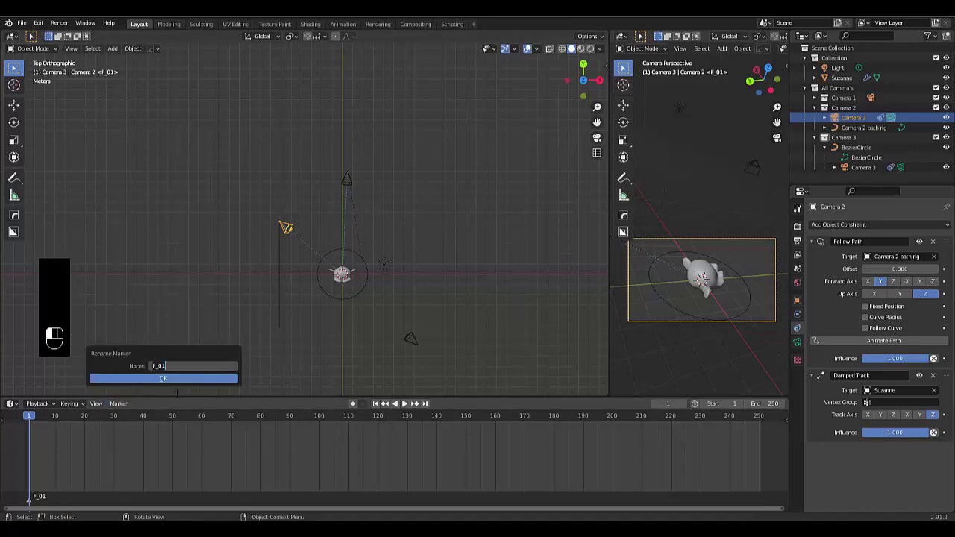
pyautogui.write('Camera 2')
pyautogui.press('Return')
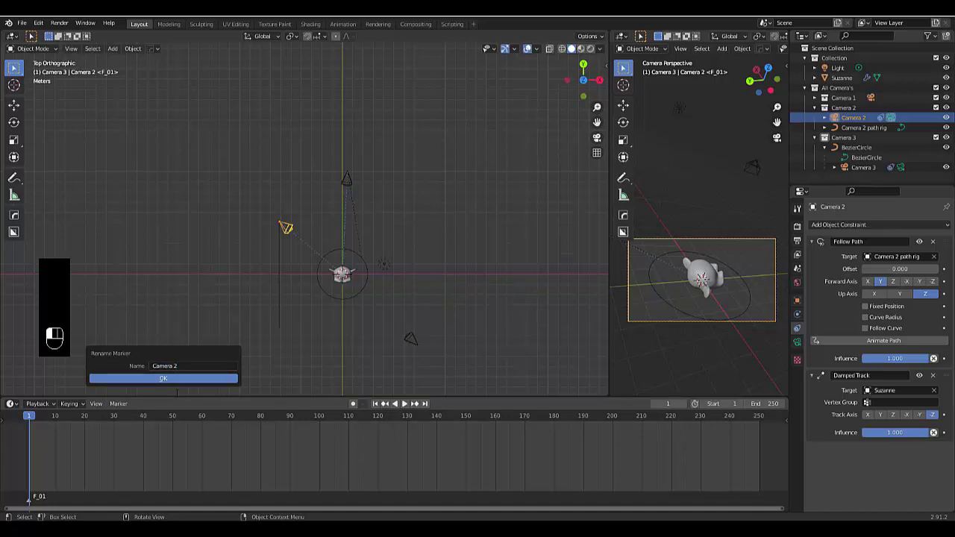
pyautogui.click(197, 377)
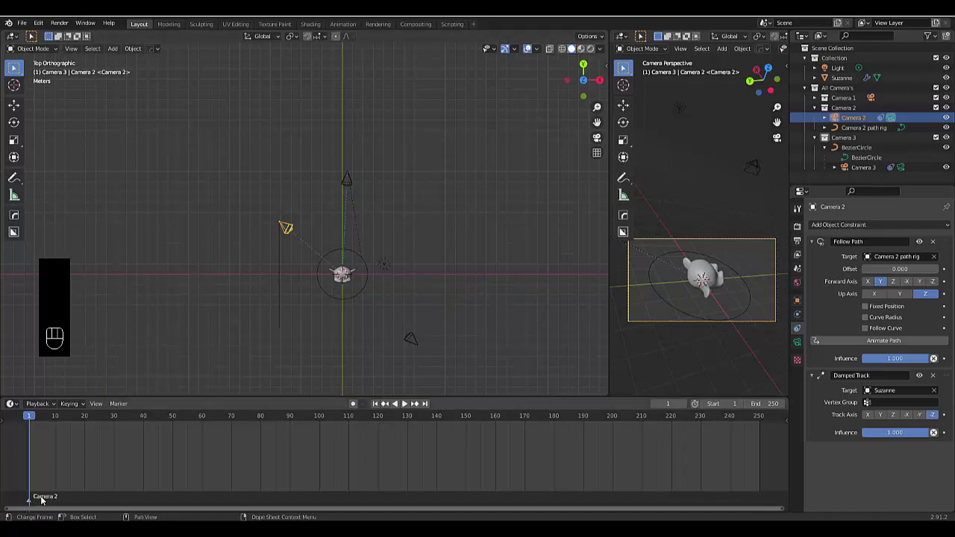
# Step: Bind Camera 2 to the frame-1 marker
pyautogui.click(118, 406)
pyautogui.click(119, 404)
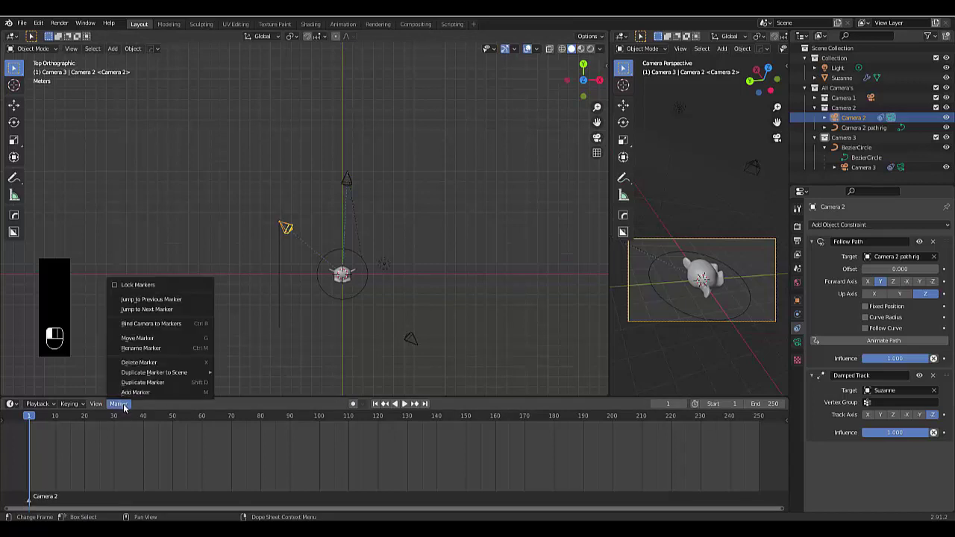
pyautogui.click(159, 323)
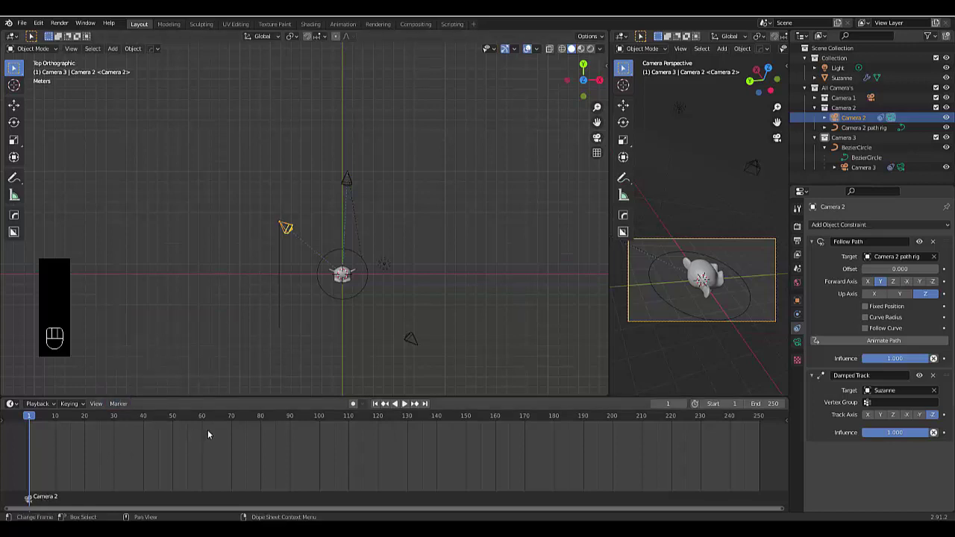
# Step: Keyframe the Follow Path offset at 0 on frame 1 and -100 on frame 50
pyautogui.click(901, 269)
pyautogui.press('Return')
pyautogui.press('i')
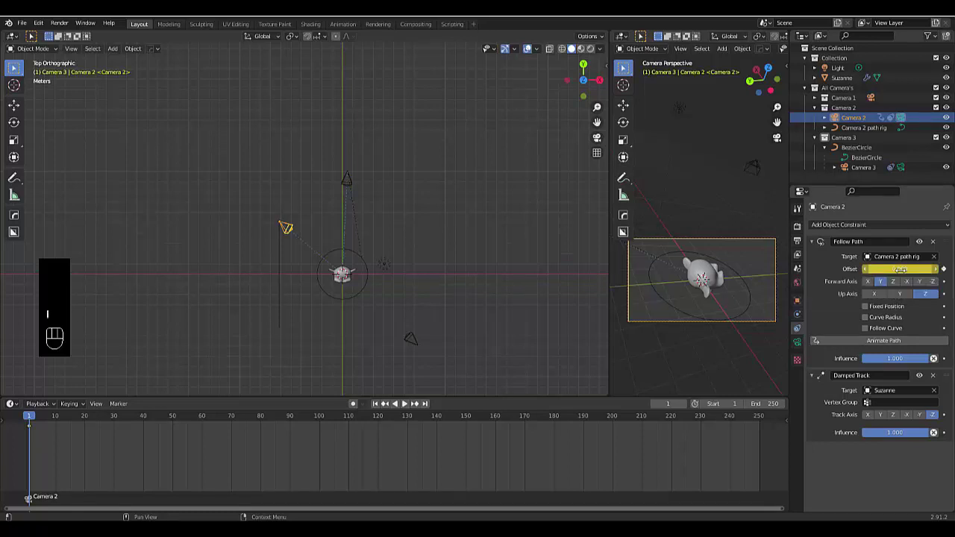
pyautogui.click(669, 408)
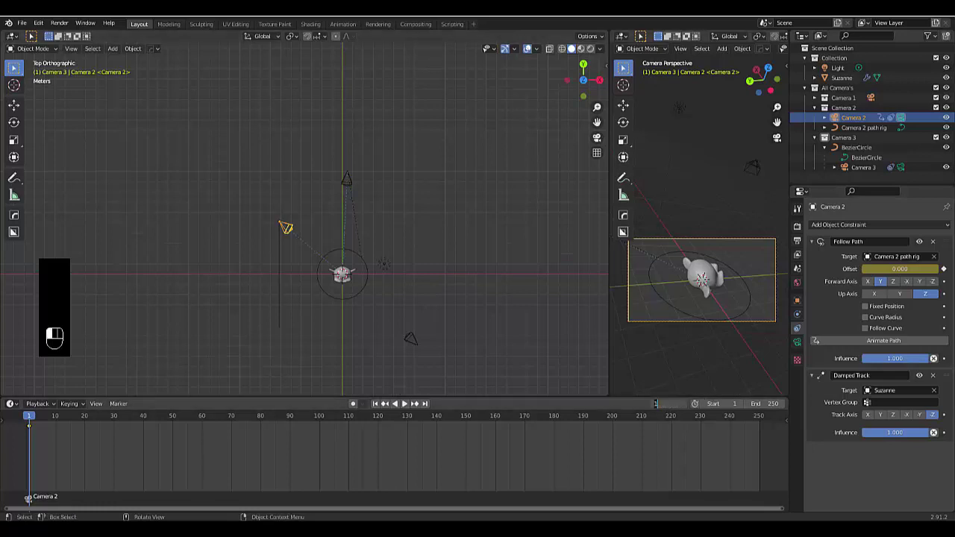
pyautogui.press('Return')
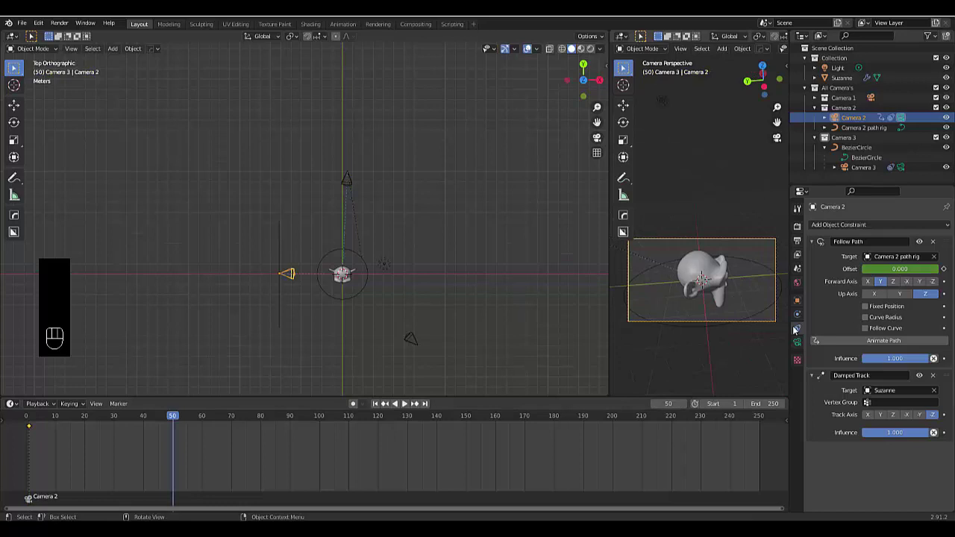
pyautogui.click(899, 268)
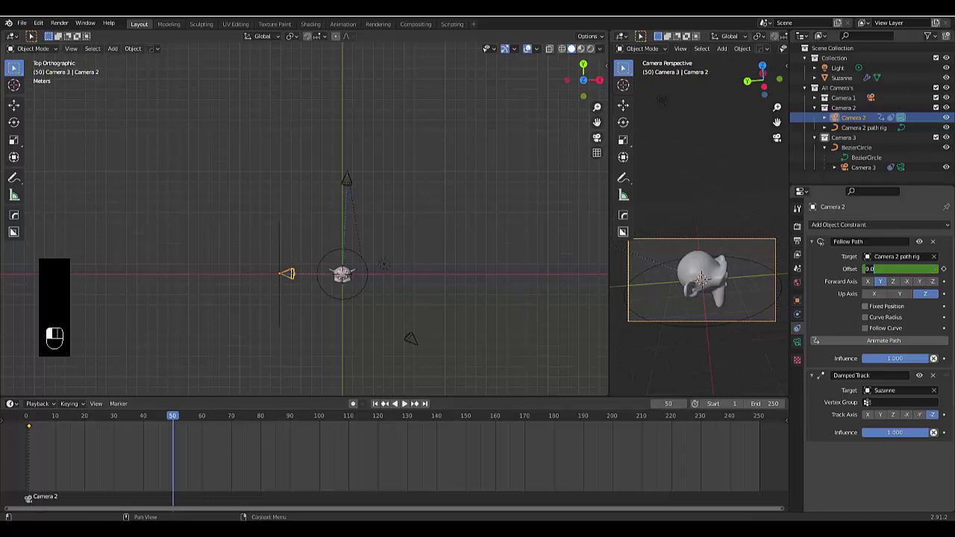
pyautogui.write('-100')
pyautogui.press('Return')
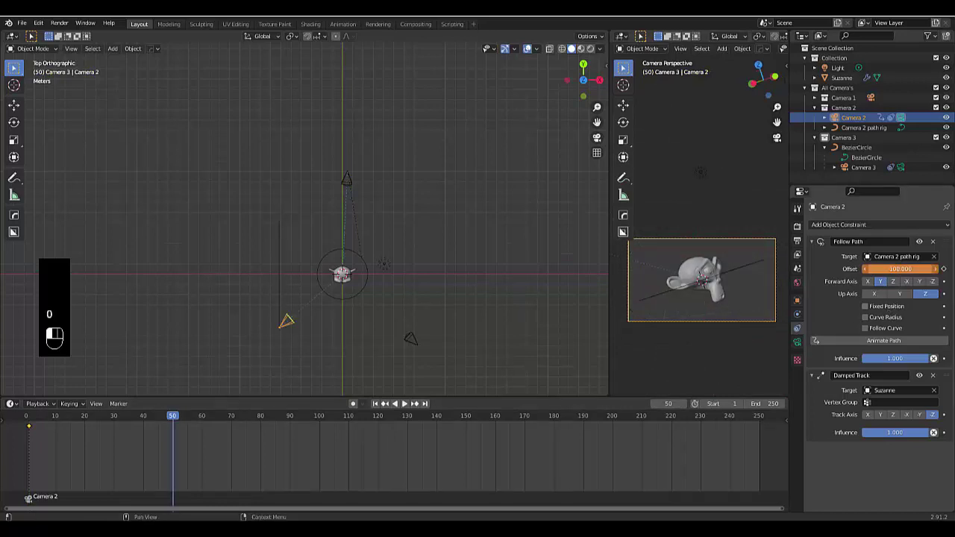
pyautogui.press('i')
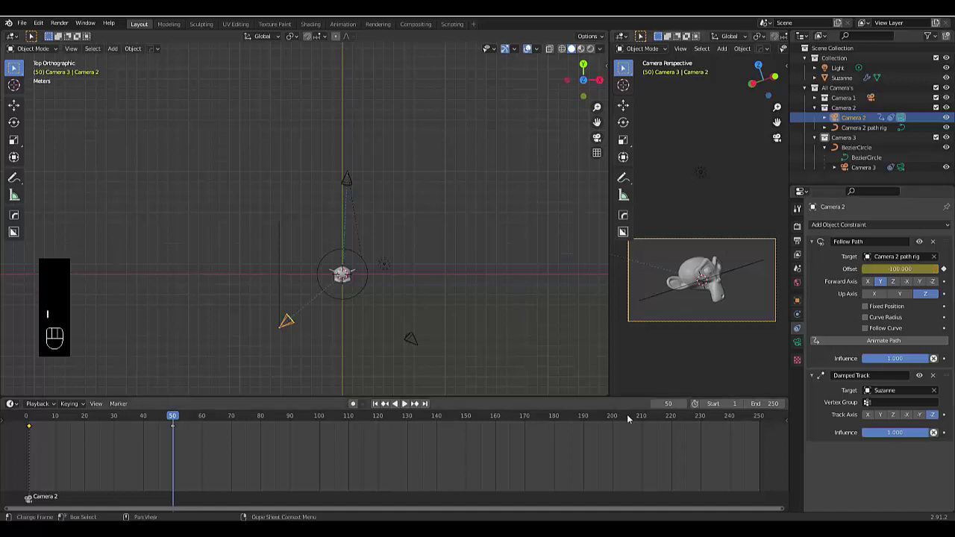
pyautogui.click(684, 404)
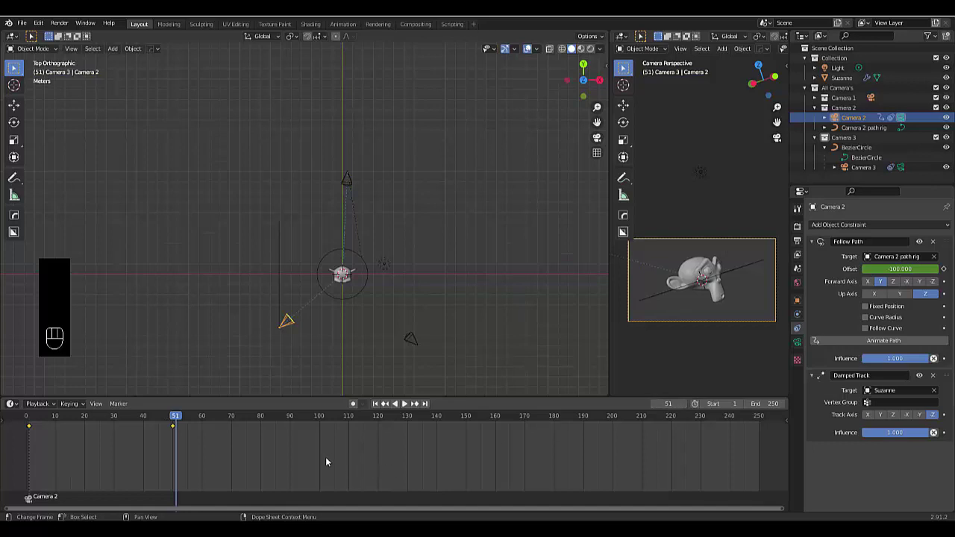
# Step: Add a marker at frame 51 and rename it 'Camera 3'
pyautogui.press('m')
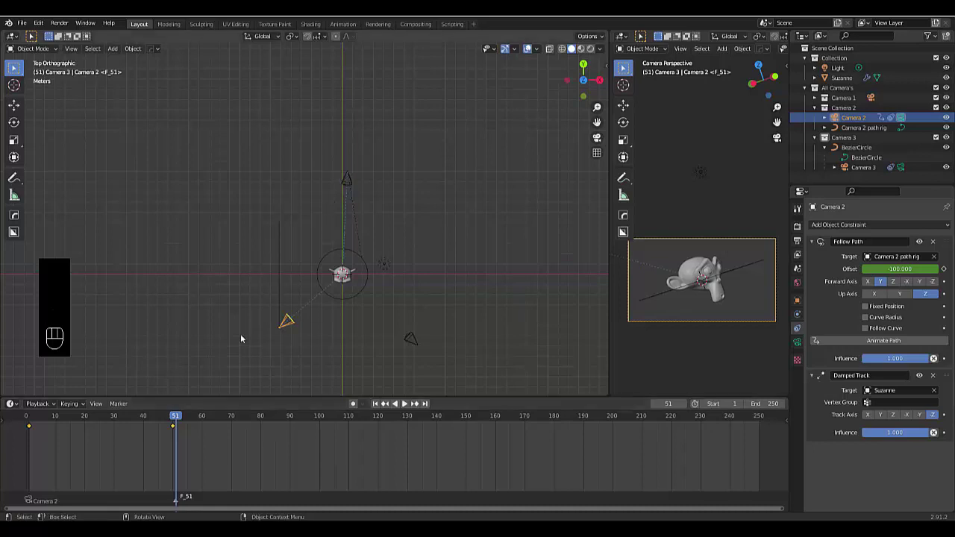
pyautogui.click(117, 404)
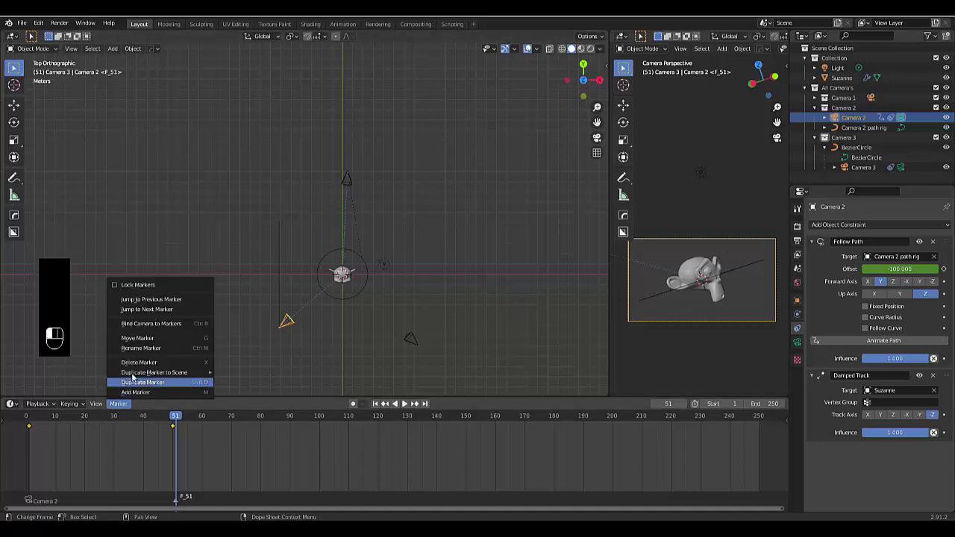
pyautogui.click(141, 349)
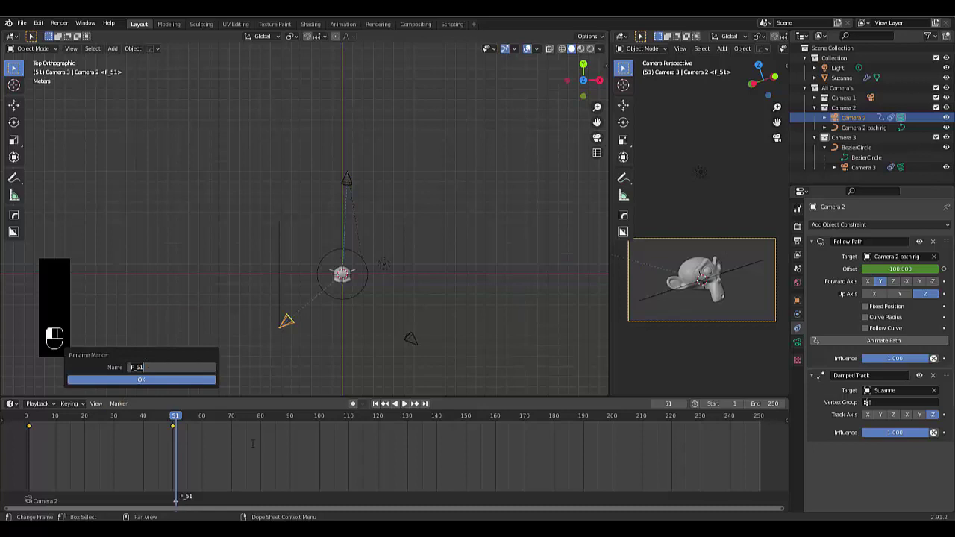
pyautogui.write('Camera 3')
pyautogui.press('Return')
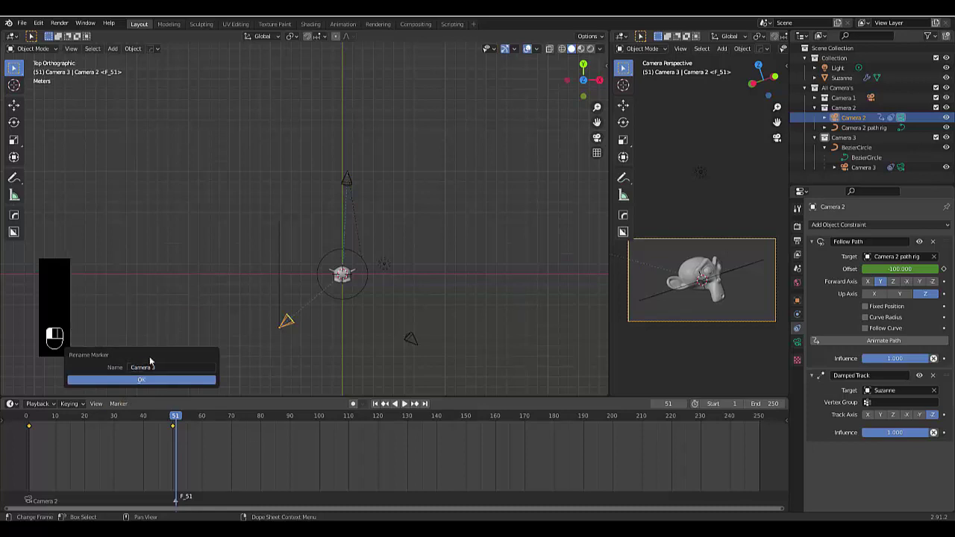
pyautogui.click(157, 380)
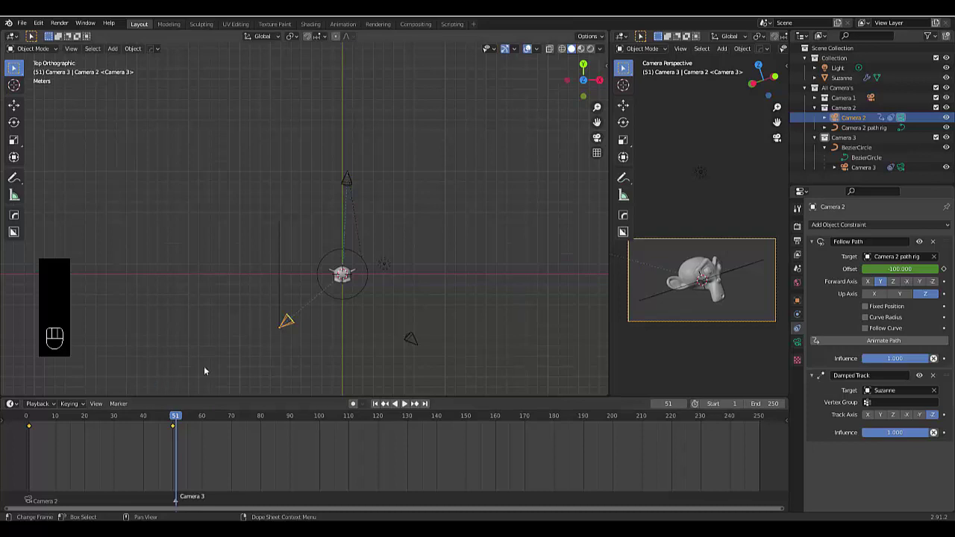
# Step: Make Camera 3 the active scene camera and bind it to the frame-51 marker
pyautogui.click(346, 180)
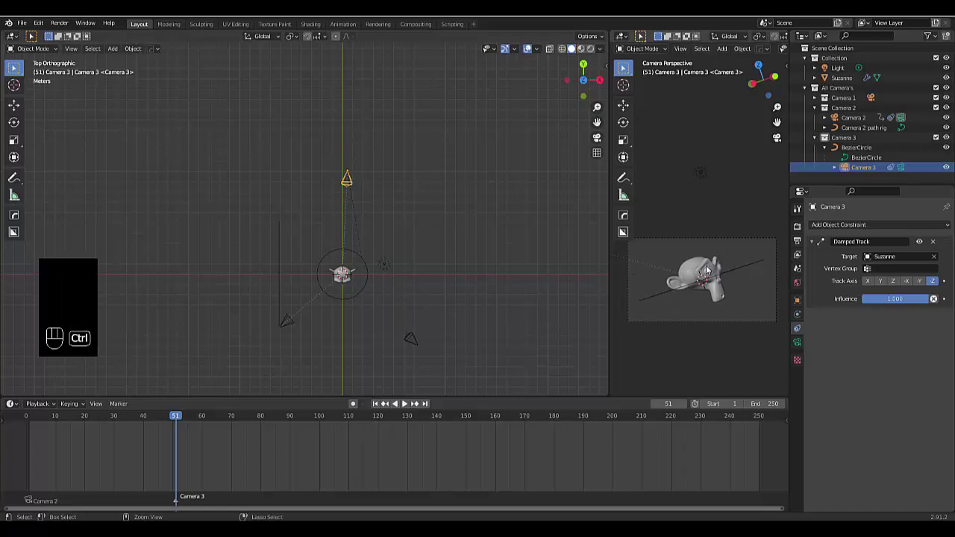
pyautogui.press('ctrl+KP_0')
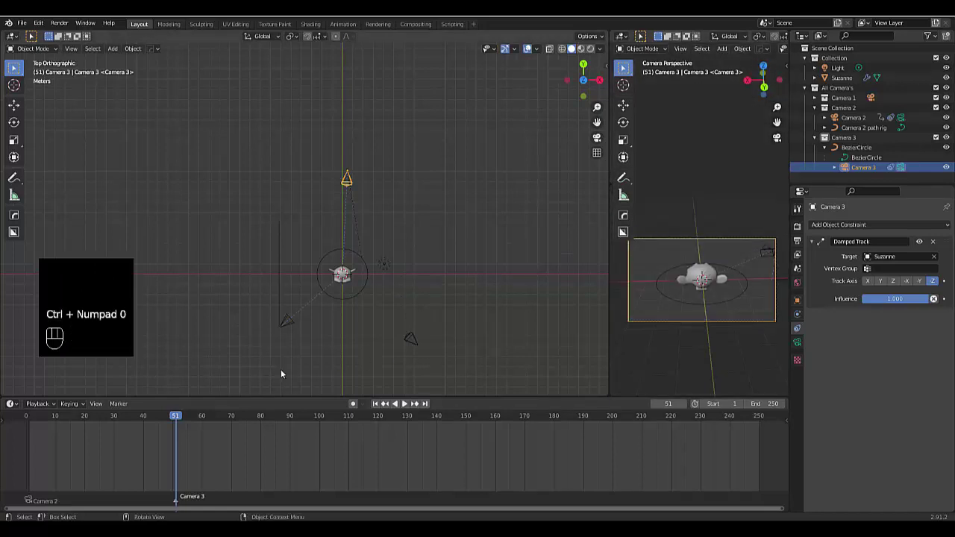
pyautogui.click(118, 404)
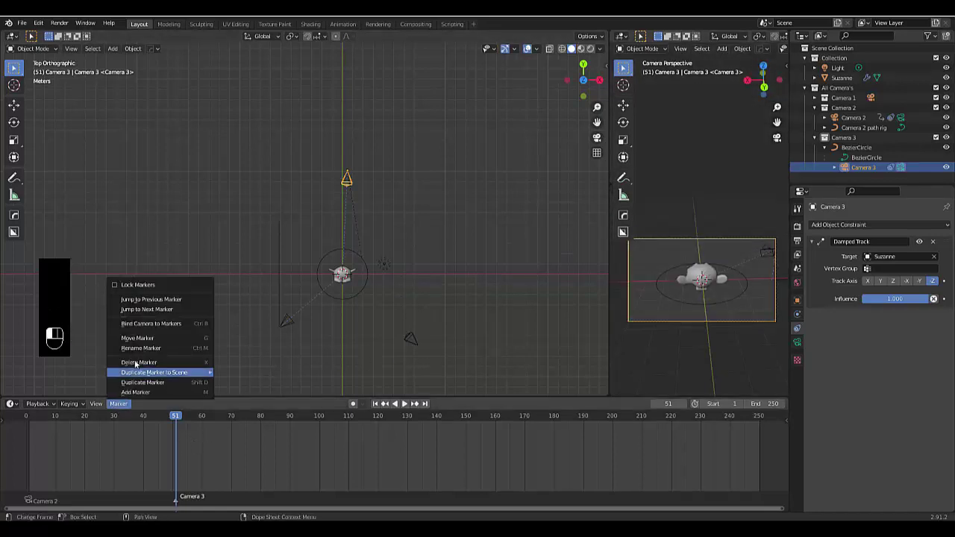
pyautogui.click(147, 325)
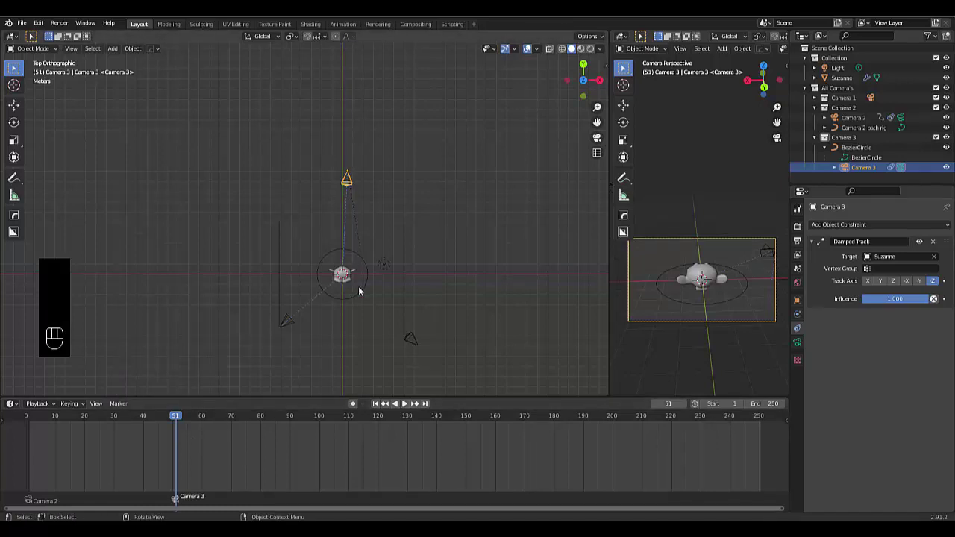
pyautogui.click(356, 260)
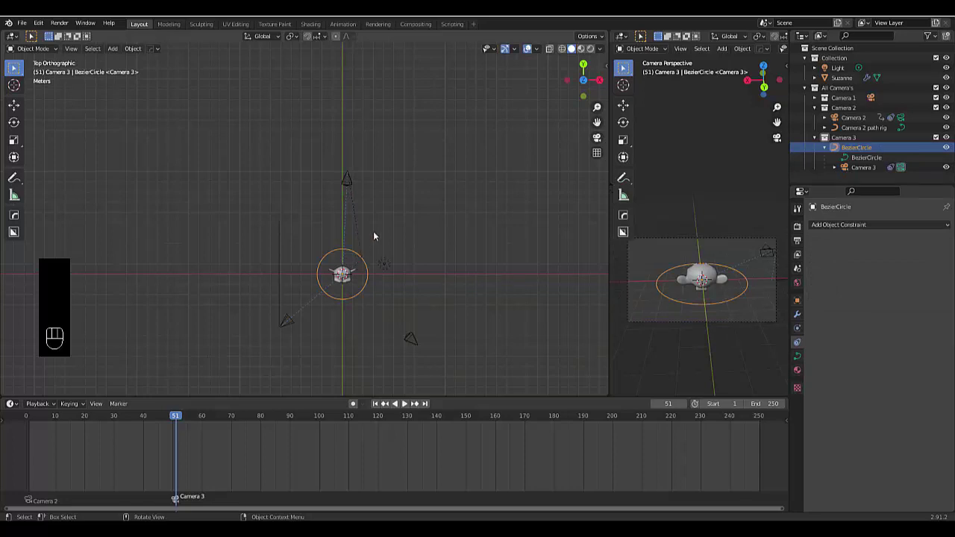
# Step: Rename the BezierCircle to 'Circle camera rig' in the Outliner
pyautogui.doubleClick(861, 149)
pyautogui.write('C')
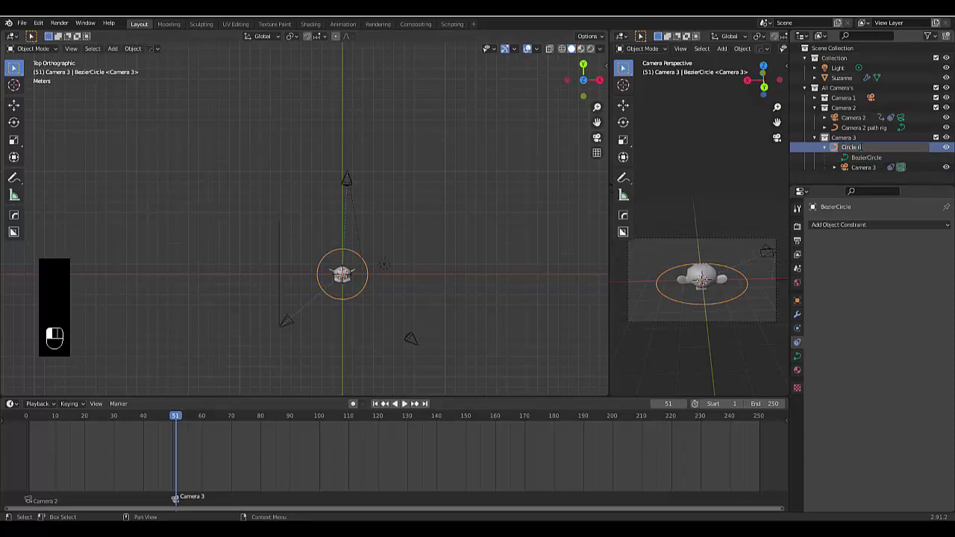
pyautogui.press('BackSpace')
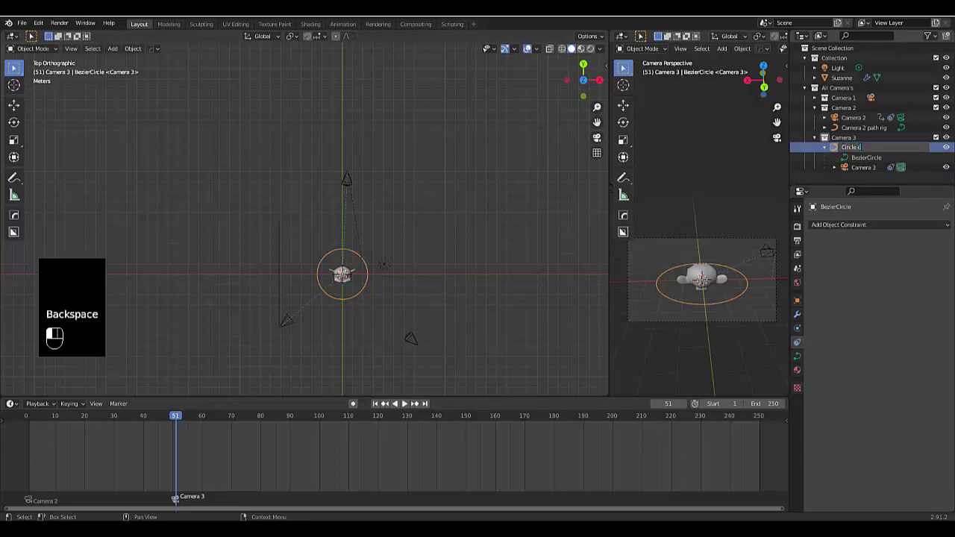
pyautogui.write('camera rig')
pyautogui.press('Return')
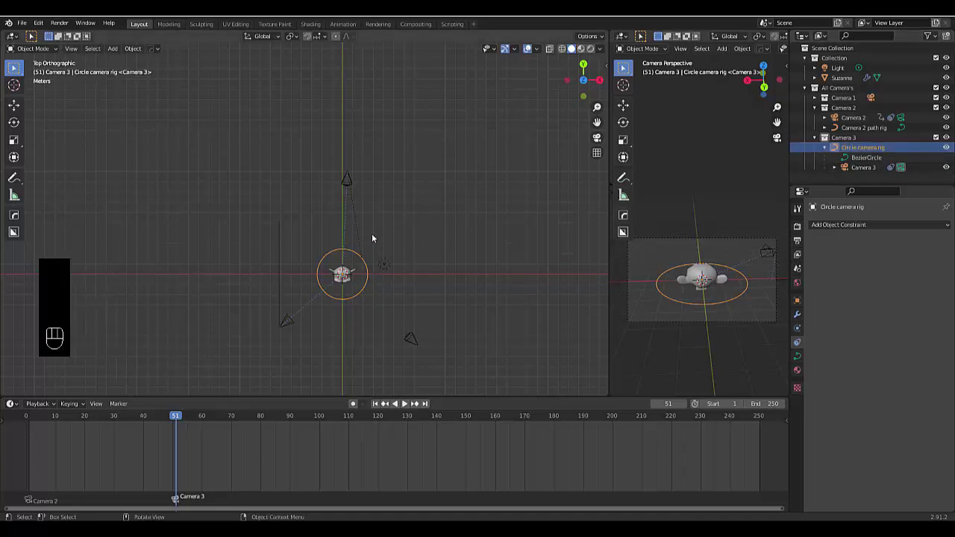
# Step: Keyframe the rig's starting rotation, then go to frame 100
pyautogui.press('i')
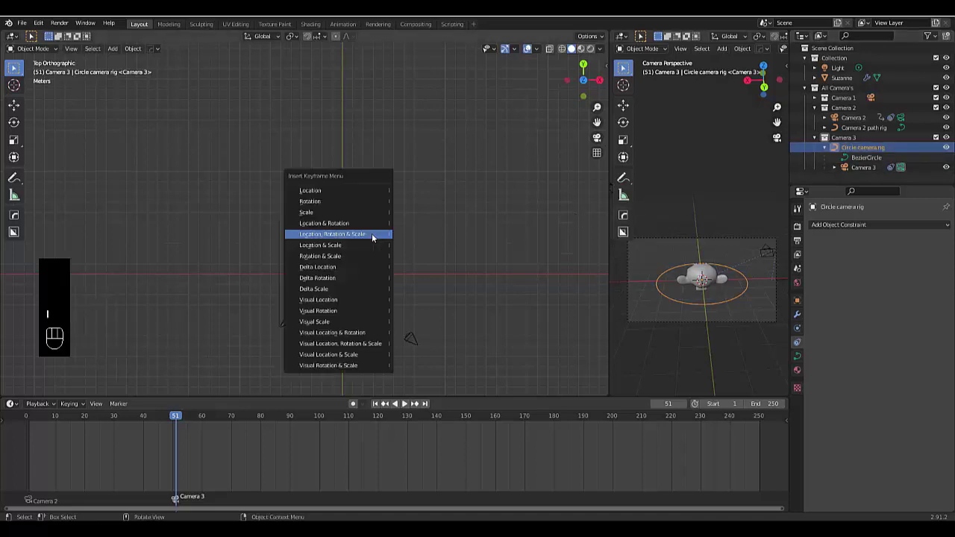
pyautogui.click(347, 202)
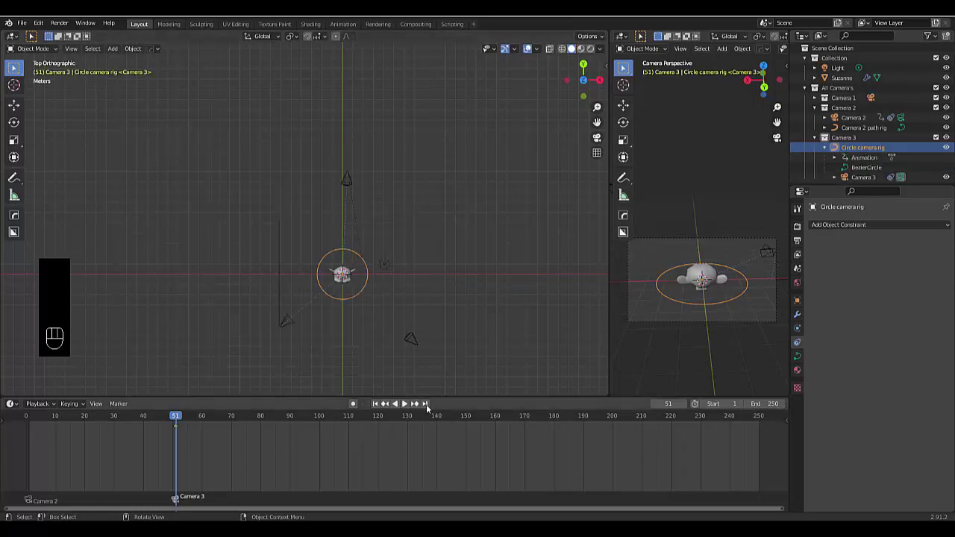
pyautogui.click(659, 404)
pyautogui.write('100')
pyautogui.press('Return')
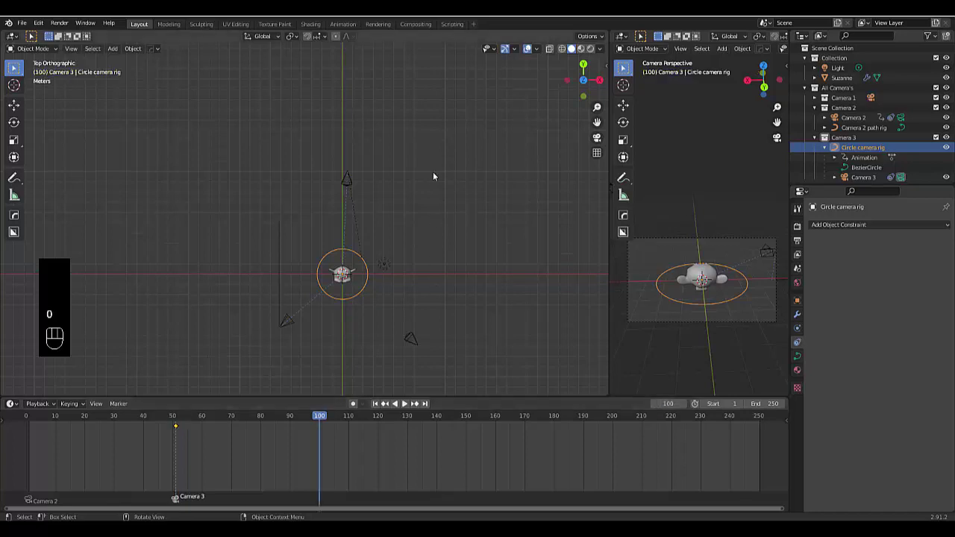
# Step: Rotate the Circle camera rig around Suzanne and keyframe its rotation at frame 100
pyautogui.press('r')
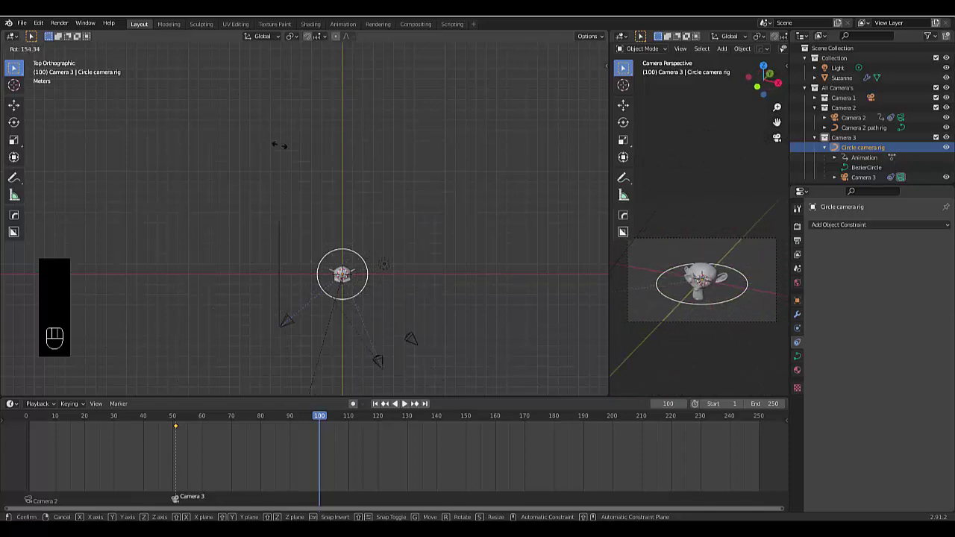
pyautogui.click(95, 150)
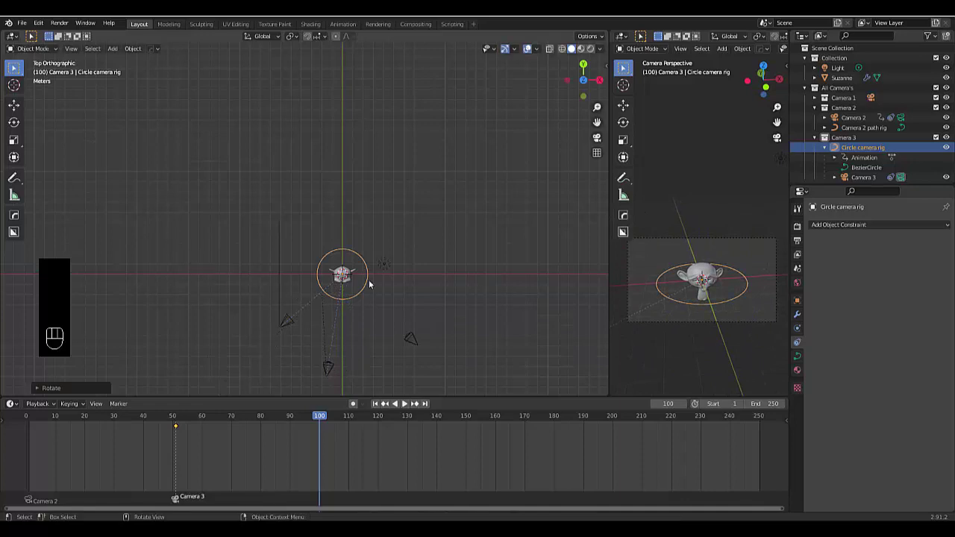
pyautogui.press('i')
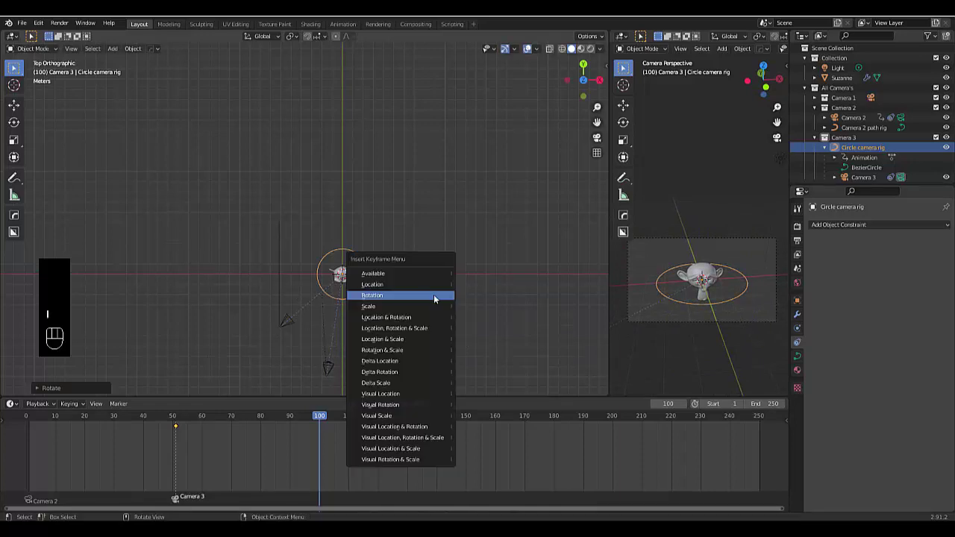
pyautogui.click(434, 294)
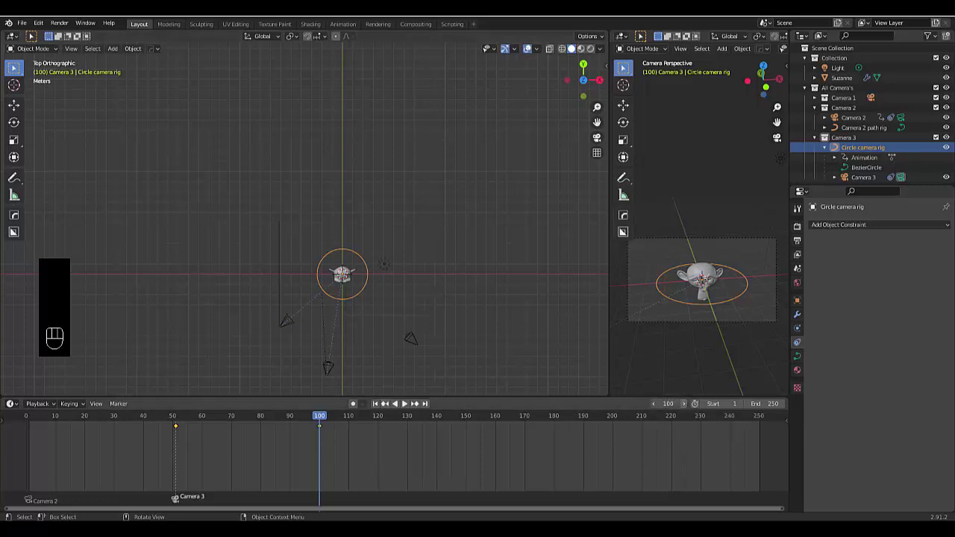
pyautogui.click(683, 403)
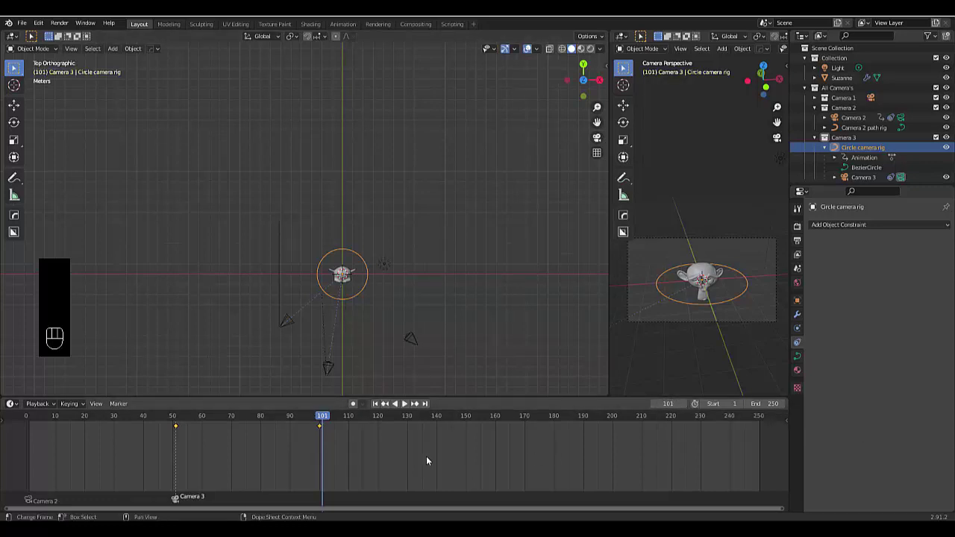
# Step: Add a marker at frame 101 and rename it 'Camera 1'
pyautogui.press('m')
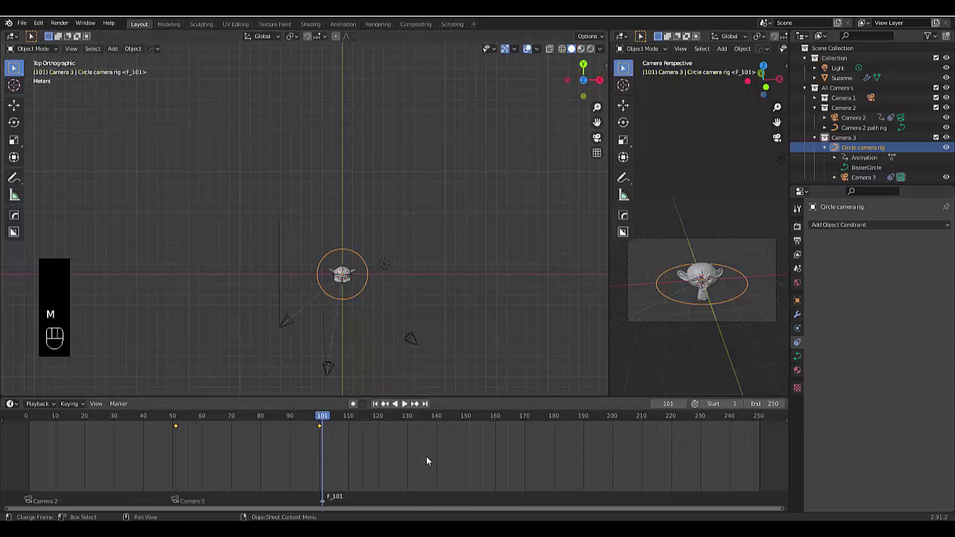
pyautogui.click(118, 404)
pyautogui.click(137, 349)
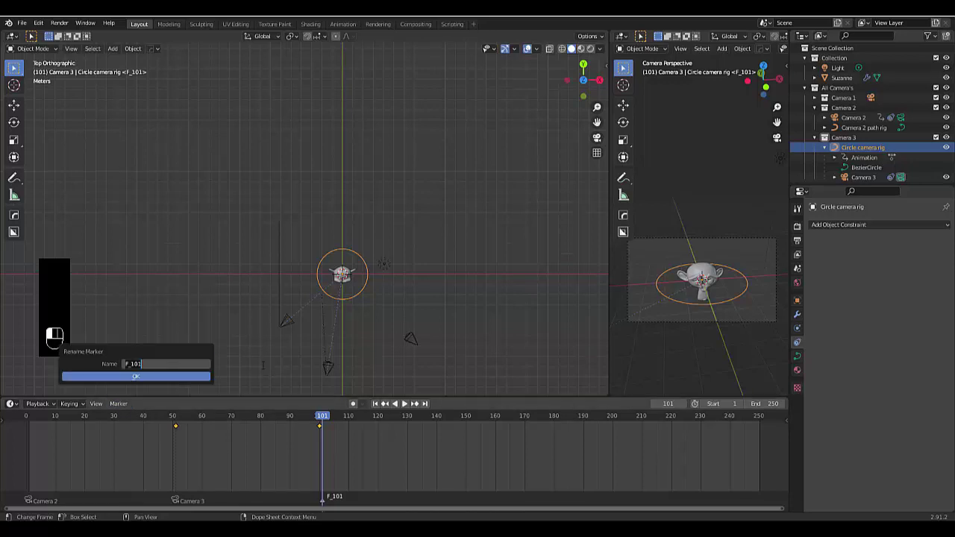
pyautogui.write('Ci')
pyautogui.press('Return')
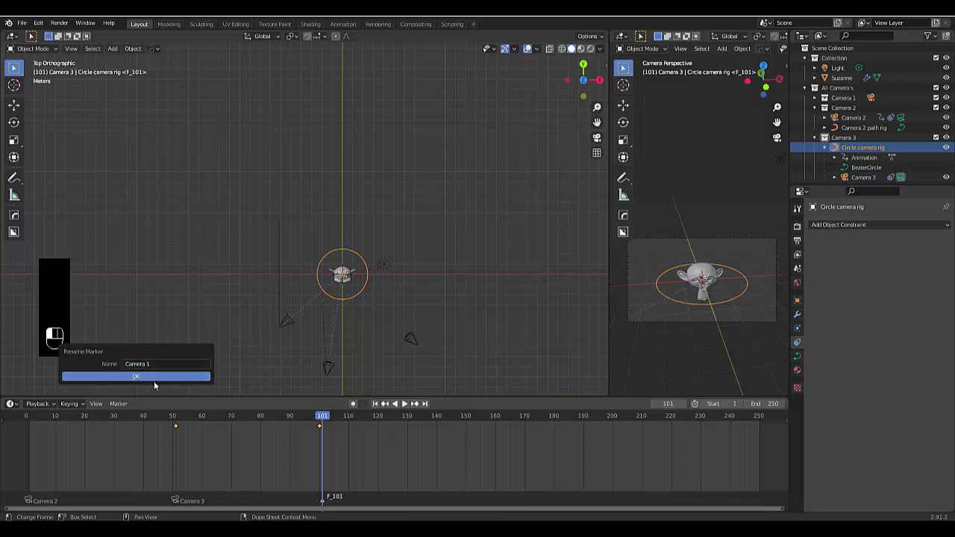
pyautogui.click(156, 377)
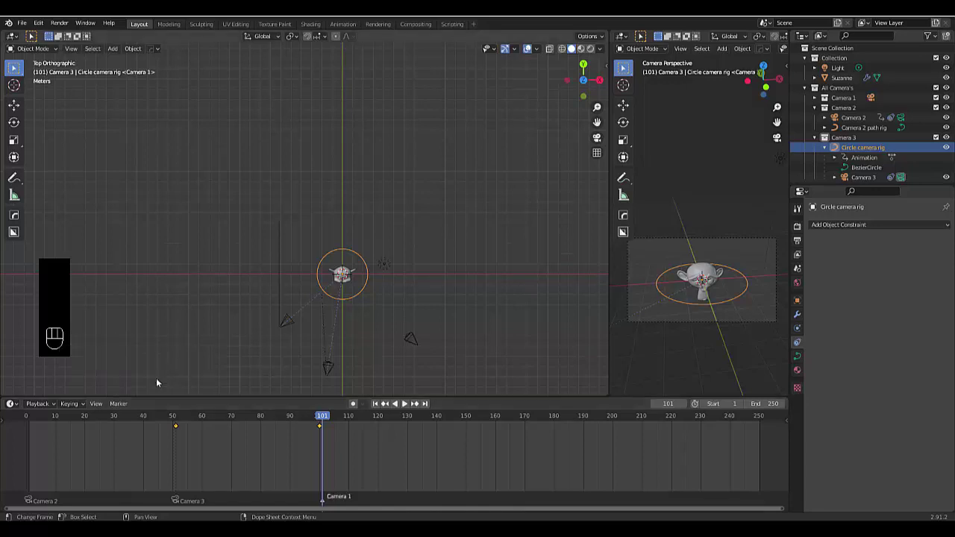
# Step: Make Camera 1 the active scene camera and bind it to the frame-101 marker
pyautogui.click(815, 98)
pyautogui.click(849, 109)
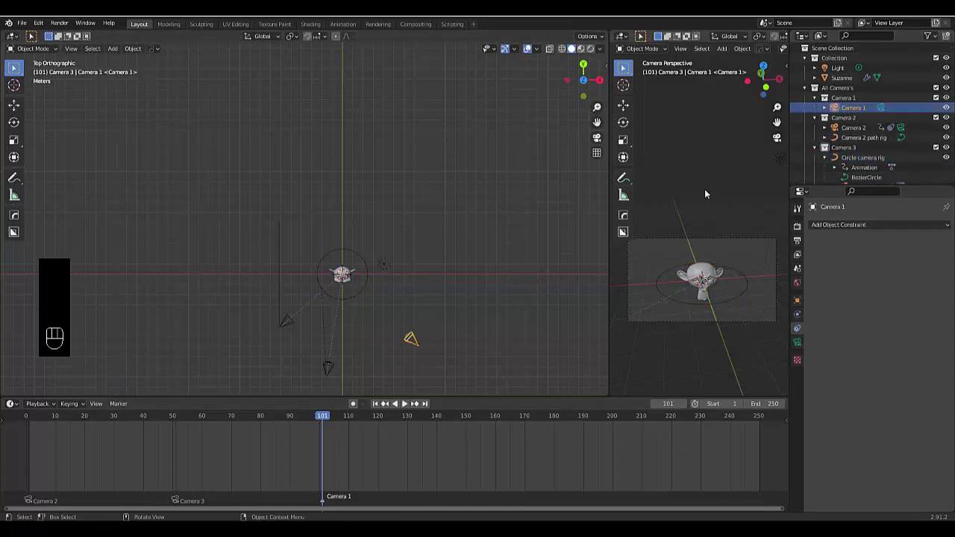
pyautogui.press('ctrl')
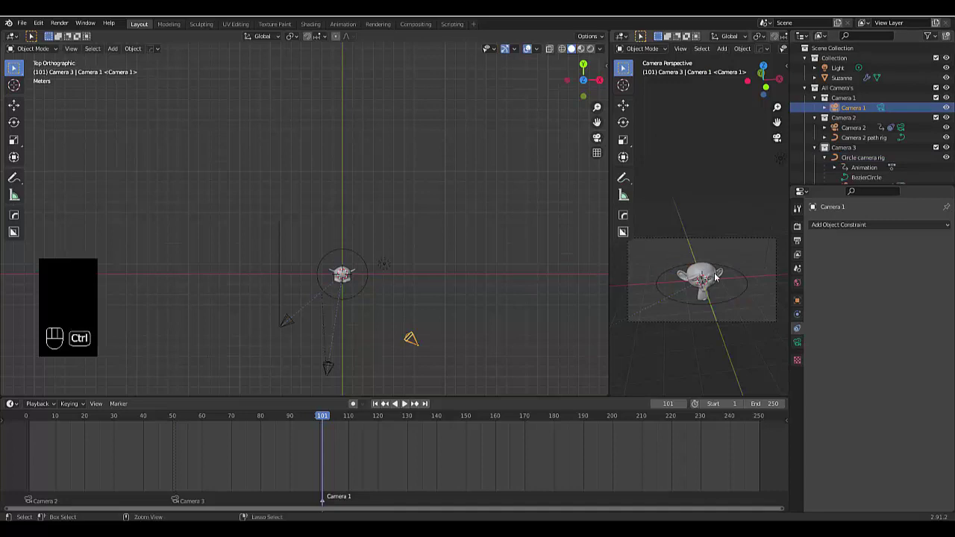
pyautogui.press('ctrl+KP_0')
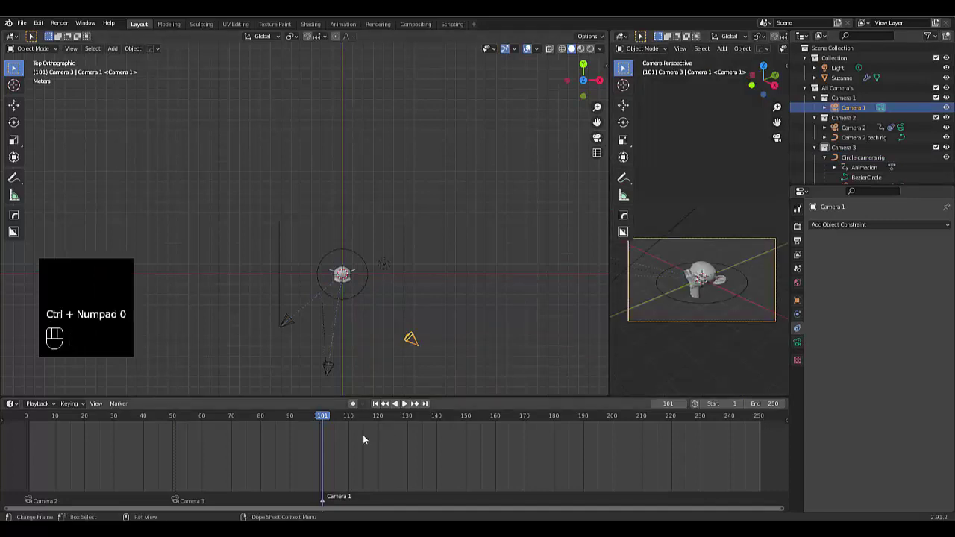
pyautogui.click(118, 404)
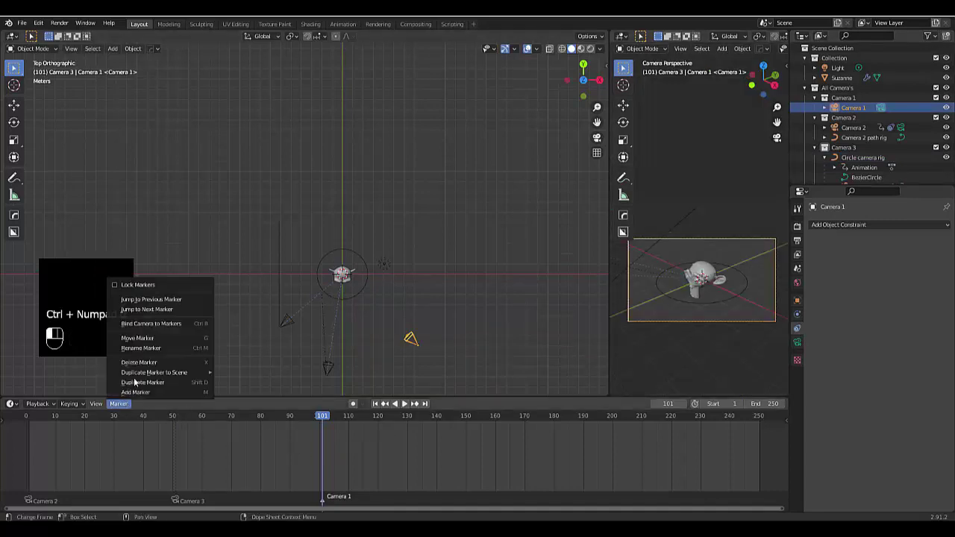
pyautogui.click(146, 326)
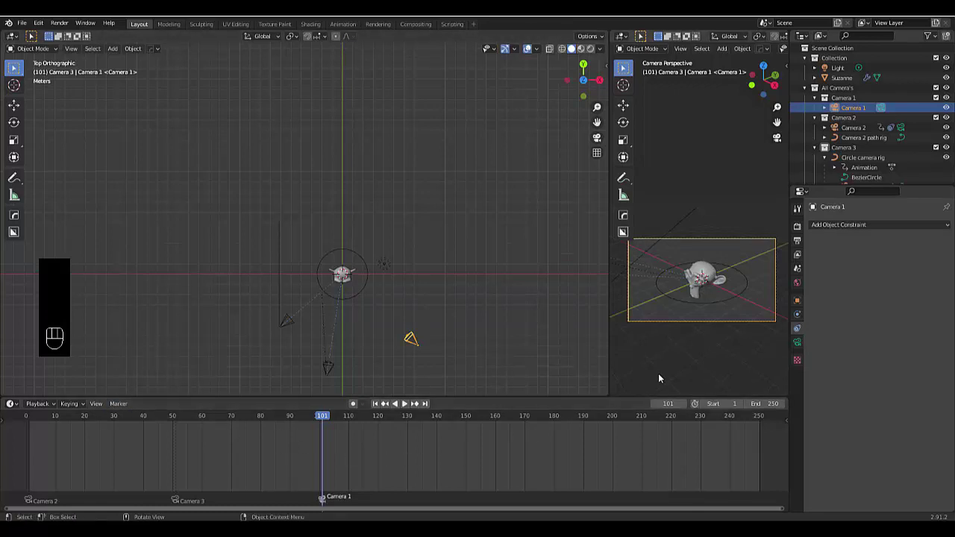
# Step: Keyframe Camera 1's 50 mm focal length on frame 101, then go to frame 130
pyautogui.click(797, 345)
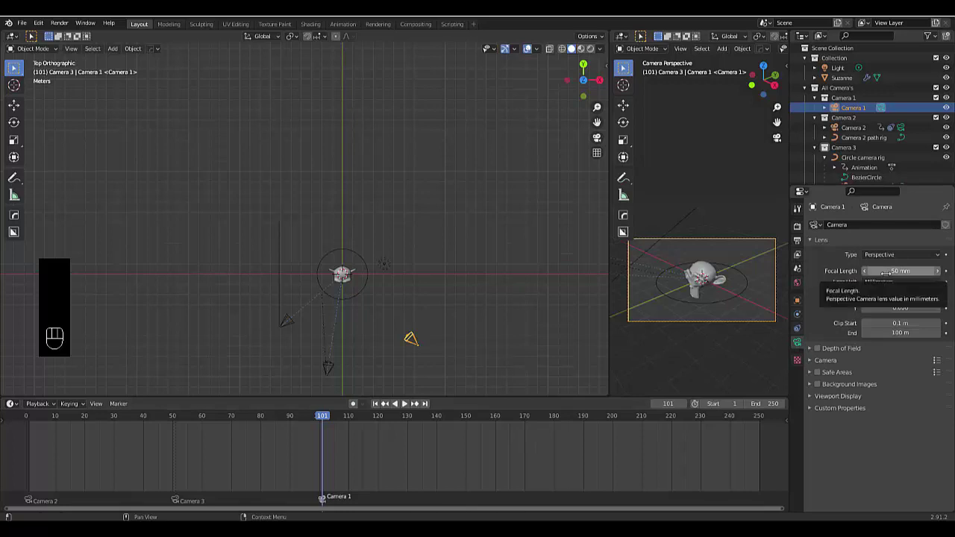
pyautogui.press('i')
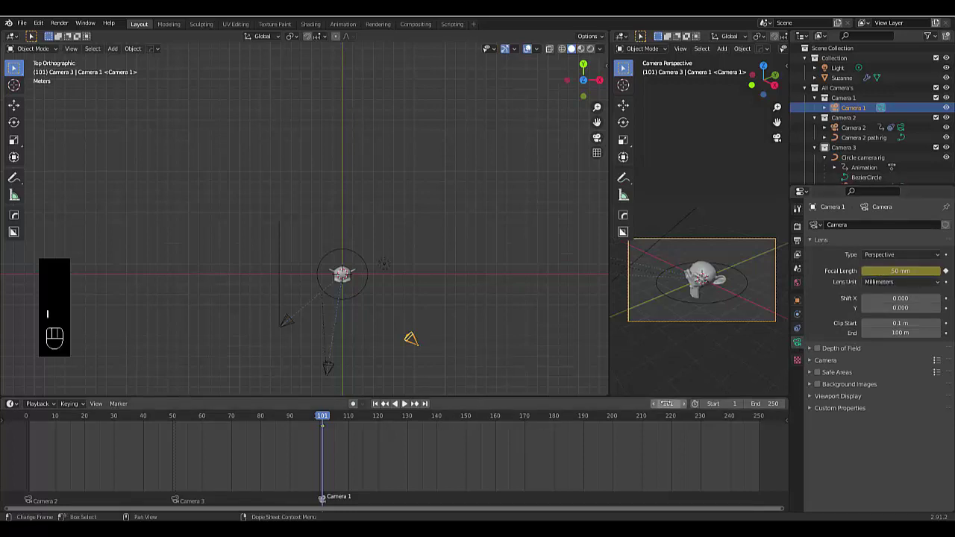
pyautogui.click(666, 404)
pyautogui.write('13')
pyautogui.press('Return')
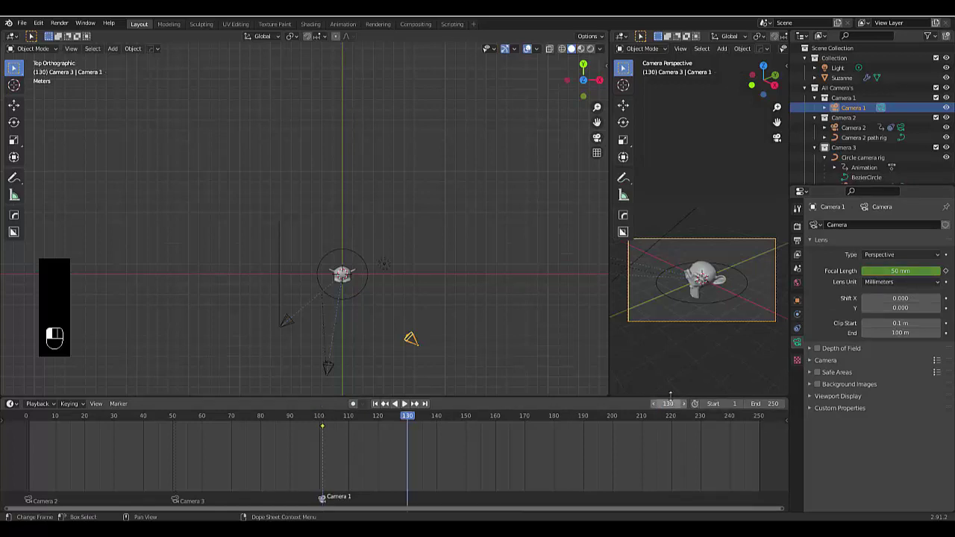
# Step: Set the focal length to 100 mm and keyframe it at frame 130
pyautogui.moveTo(901, 271); pyautogui.dragTo(953, 271)
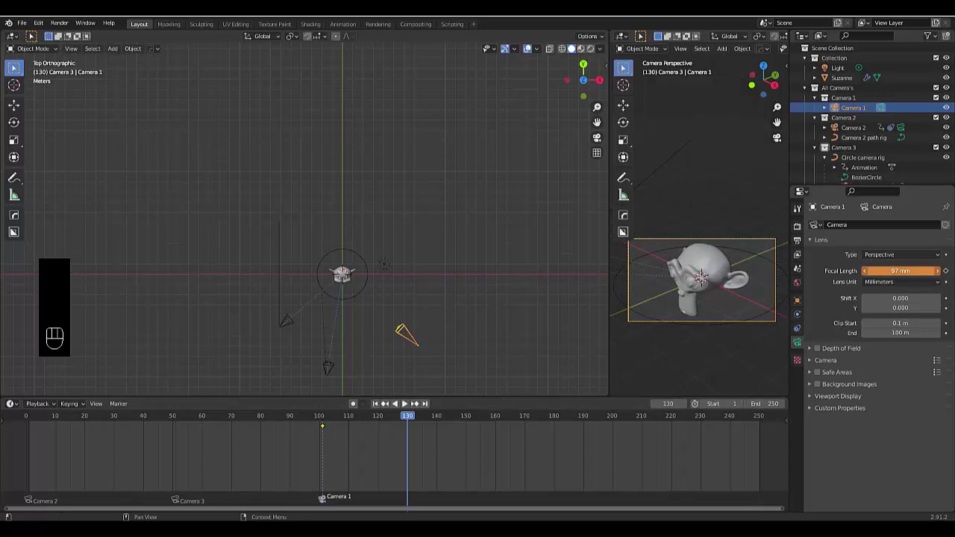
pyautogui.click(901, 271)
pyautogui.write('1')
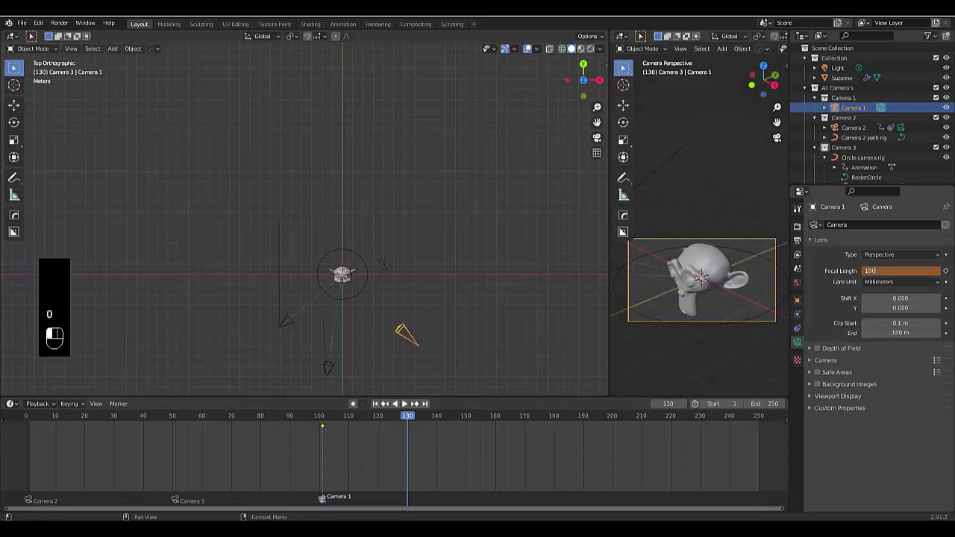
pyautogui.write('00')
pyautogui.press('Return')
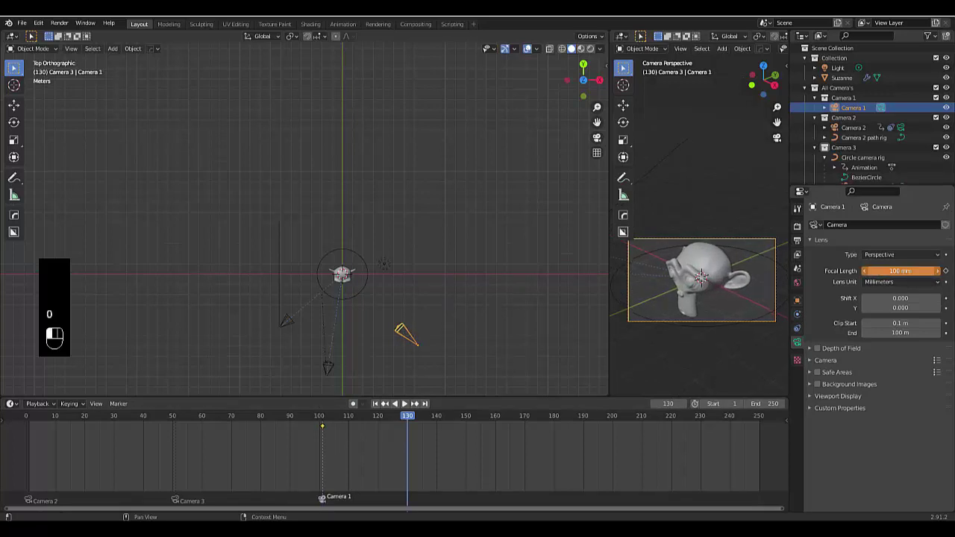
pyautogui.press('i')
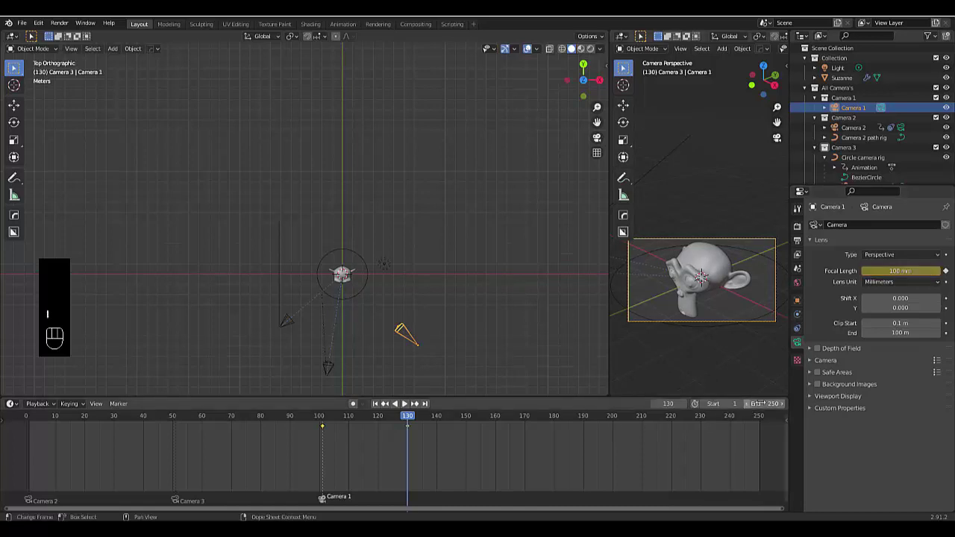
# Step: Set the End frame to 140, then play the animation from frame 1 through the three camera switches
pyautogui.write('1')
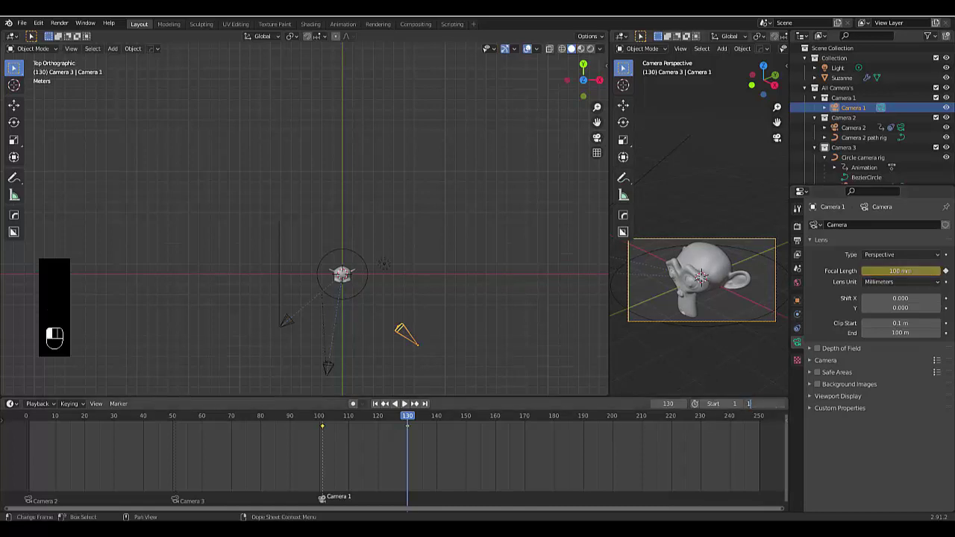
pyautogui.write('40')
pyautogui.press('Return')
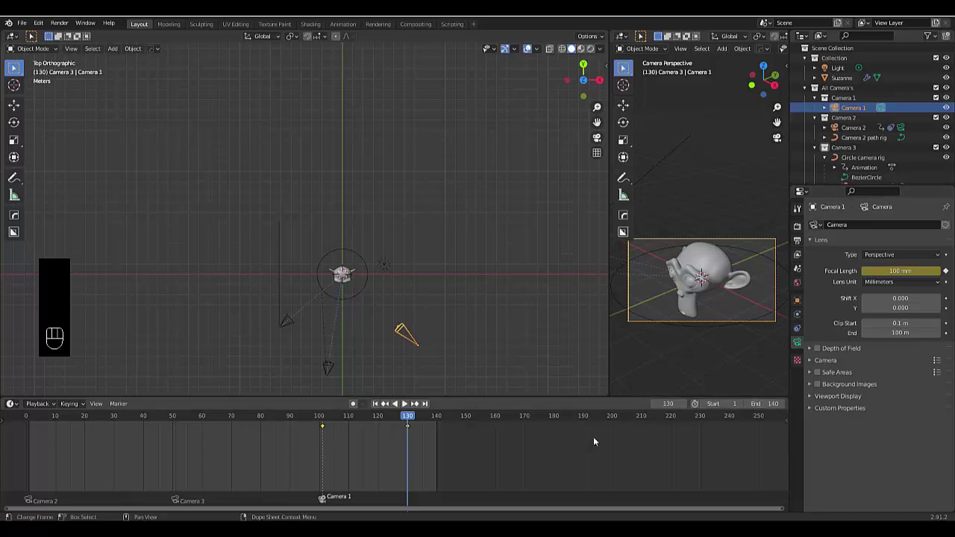
pyautogui.click(378, 414)
pyautogui.click(374, 404)
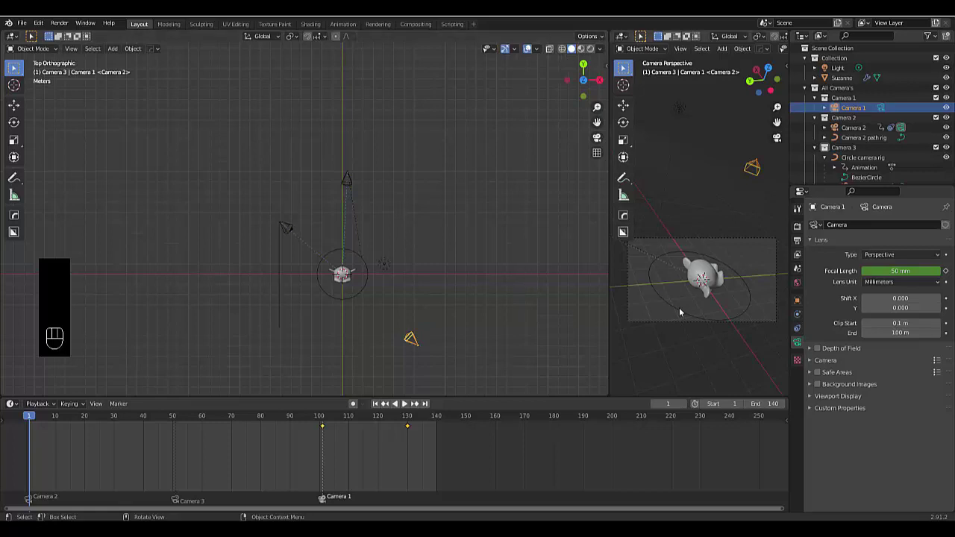
pyautogui.scroll(1, 494, 278)
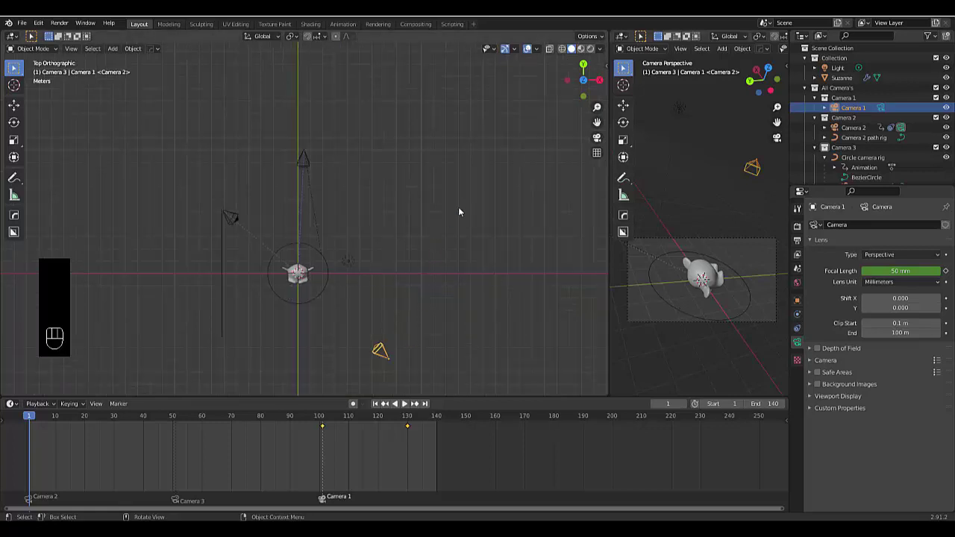
pyautogui.press('space')
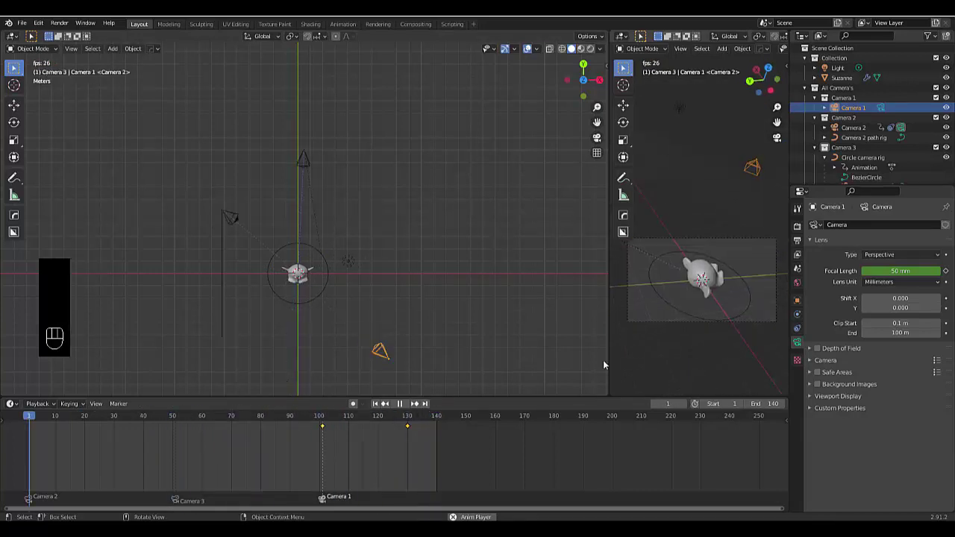
pyautogui.click(377, 404)
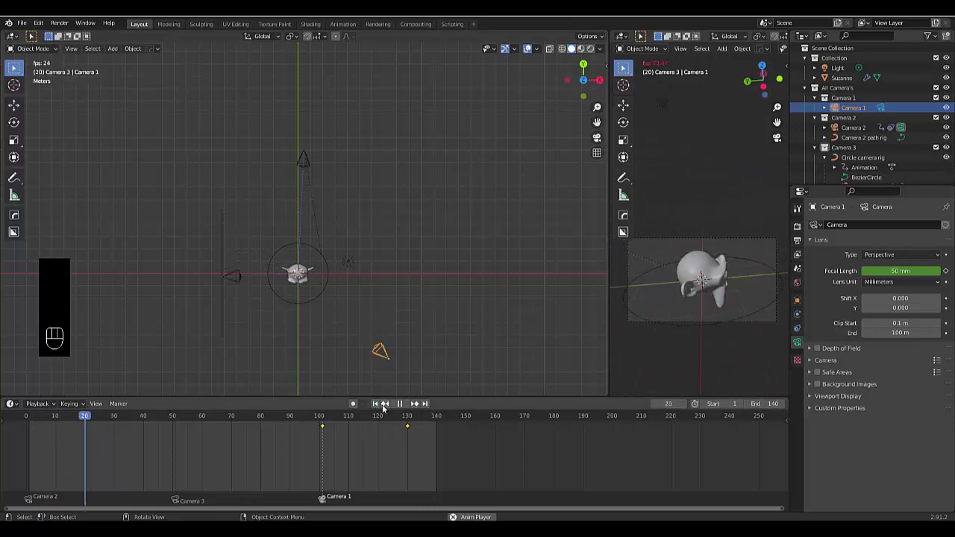